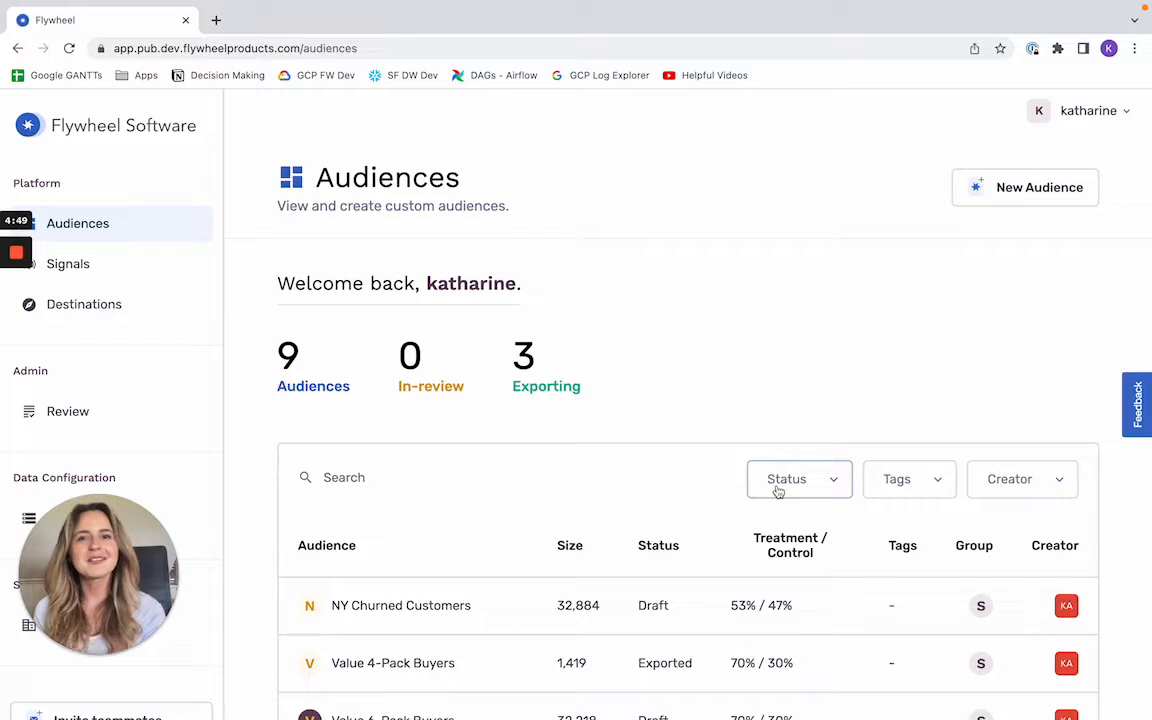
- Open the Snowflake Datasets group in the data configuration's datasets and review the datasets associated with it
{"action": "scroll", "coordinate": [139, 373], "scroll_direction": "down", "scroll_amount": 2}
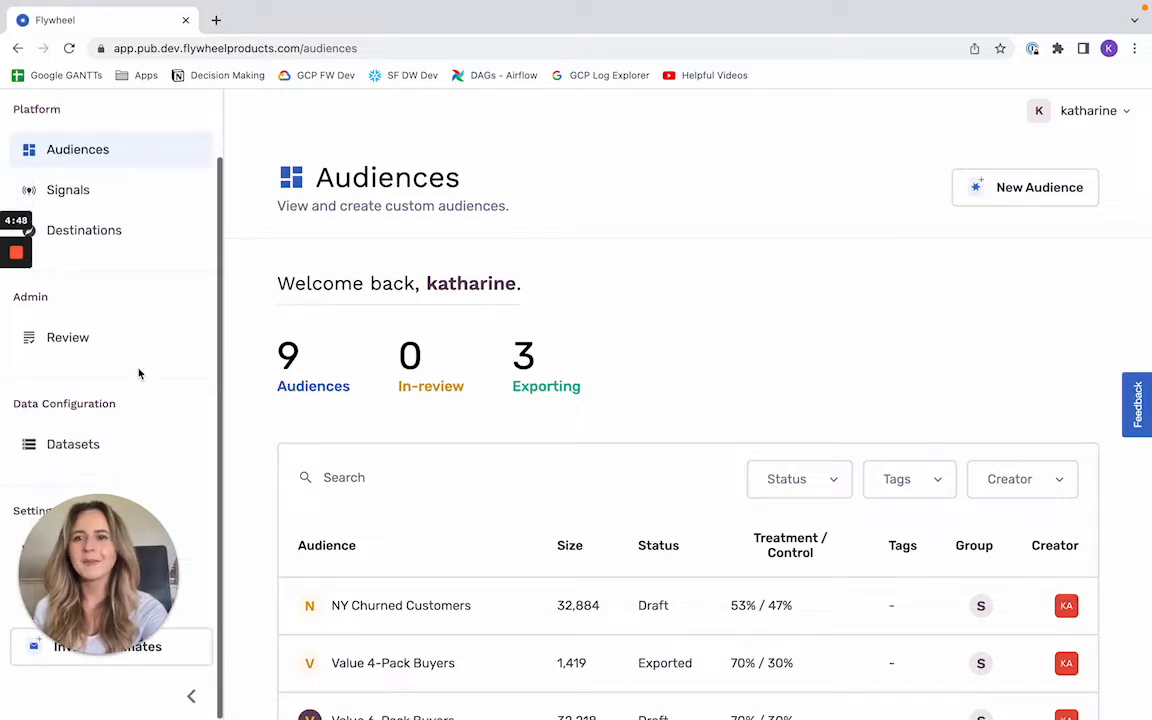
{"action": "left_click", "coordinate": [67, 456]}
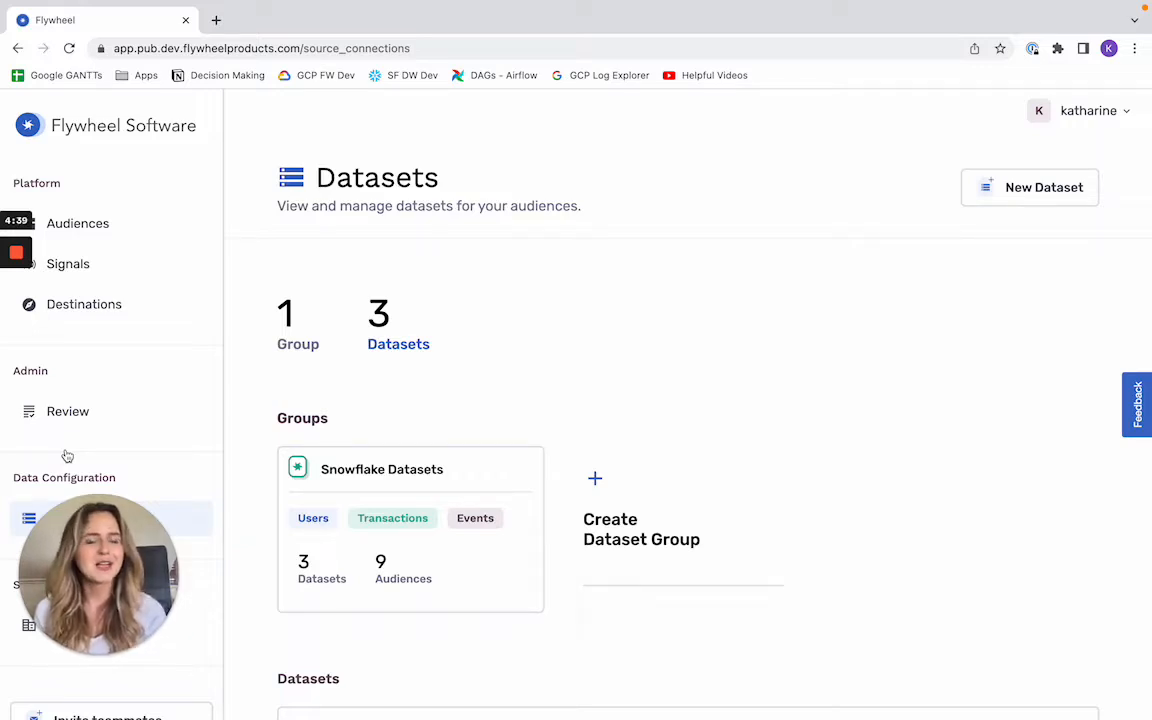
{"action": "mouse_move", "coordinate": [430, 484]}
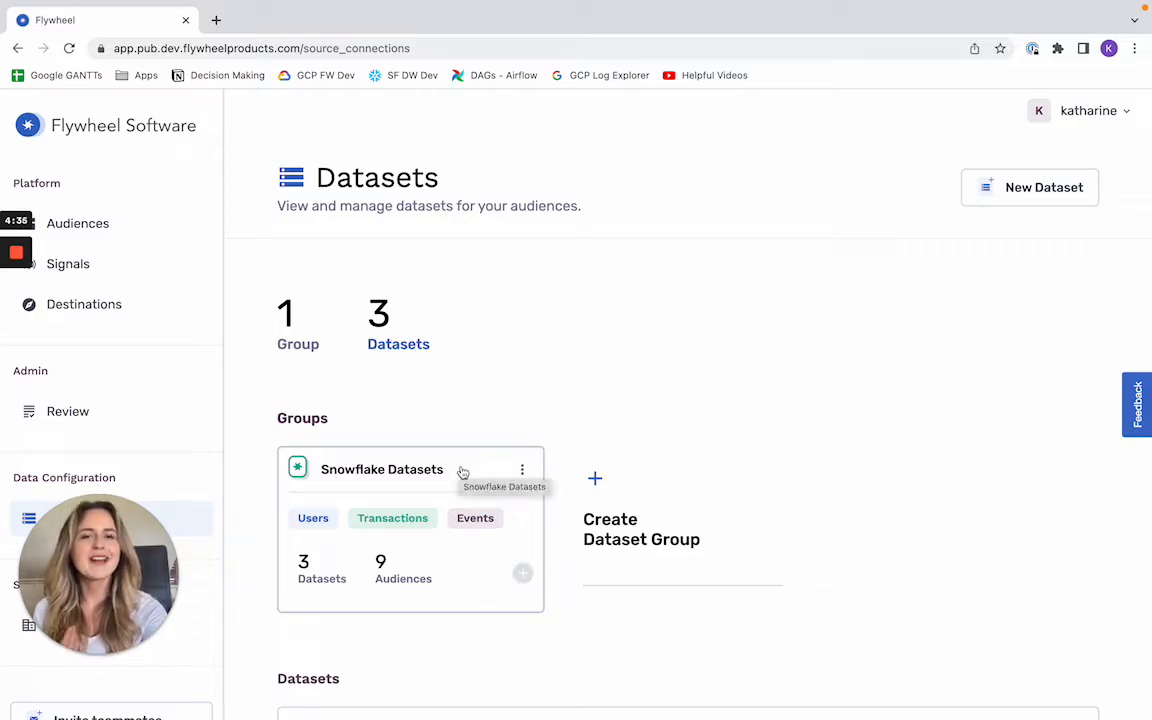
{"action": "left_click", "coordinate": [462, 472]}
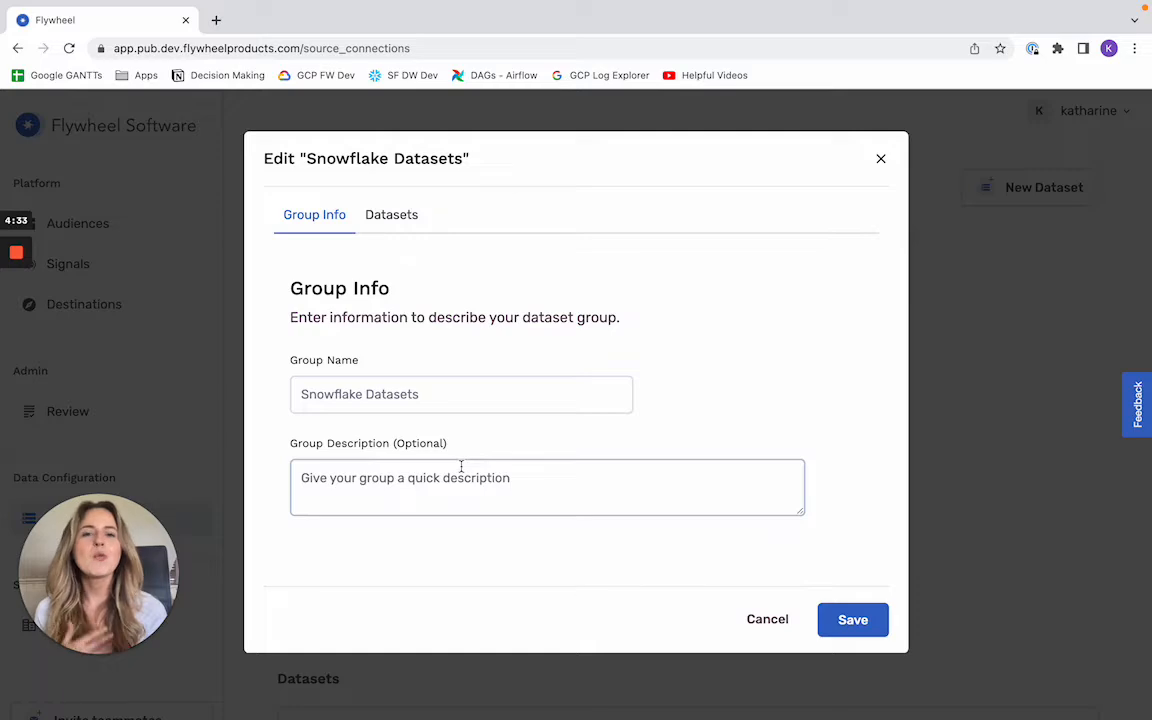
{"action": "left_click", "coordinate": [392, 212]}
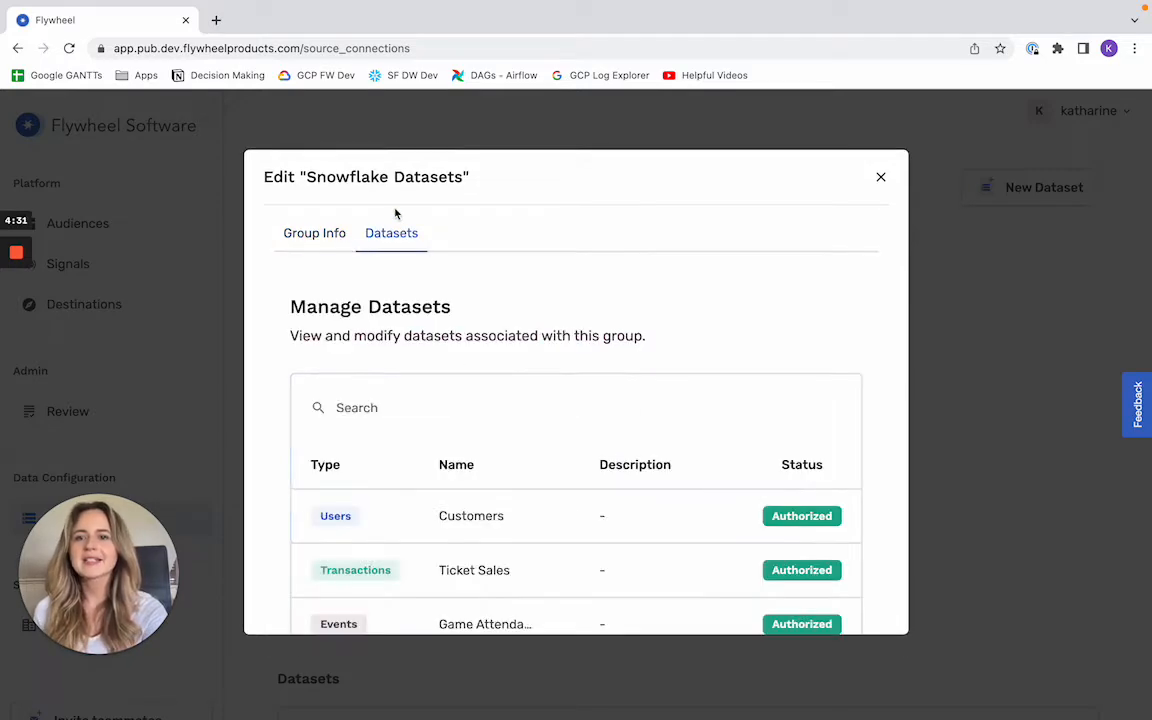
{"action": "scroll", "coordinate": [446, 373], "scroll_direction": "down", "scroll_amount": 2}
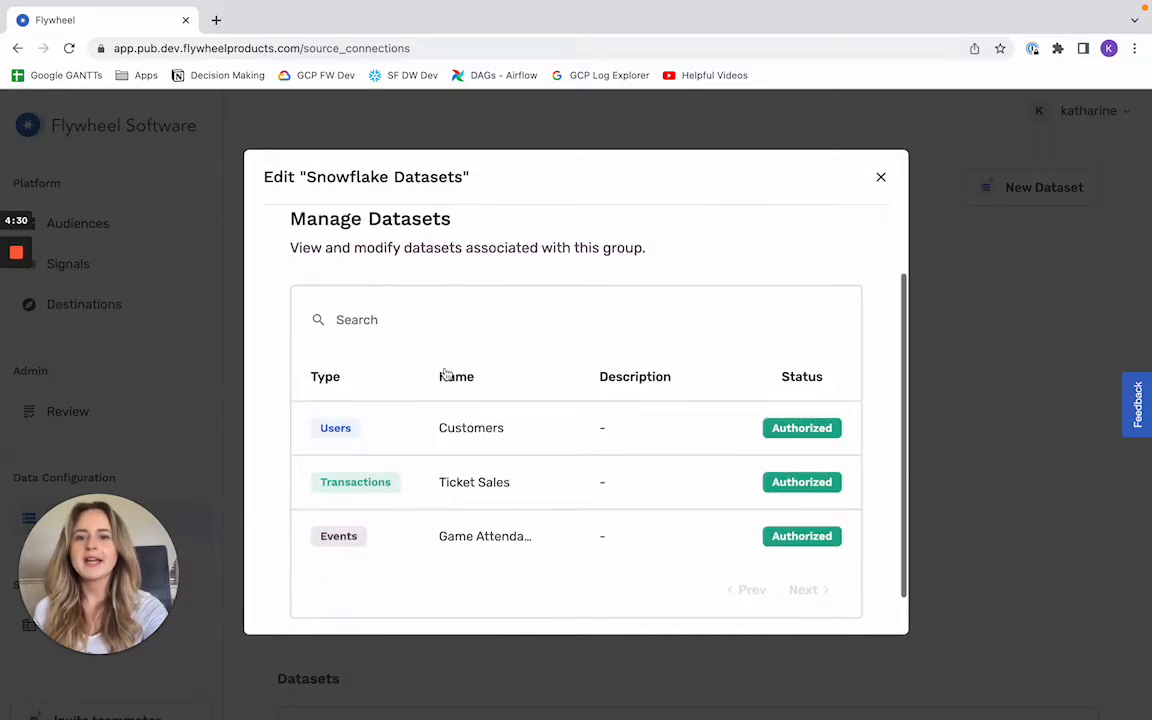
- Examine the Customers dataset's type, source dataset options and table, and leave its settings without saving
{"action": "left_click", "coordinate": [404, 436]}
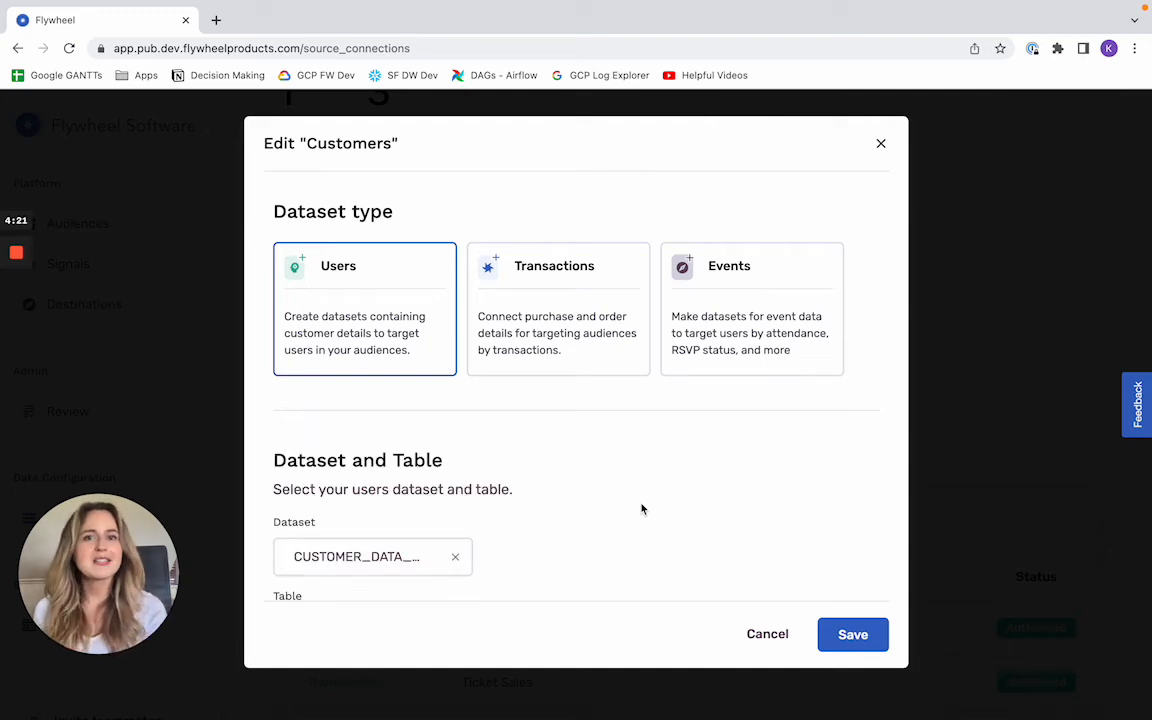
{"action": "scroll", "coordinate": [642, 509], "scroll_direction": "down", "scroll_amount": 2}
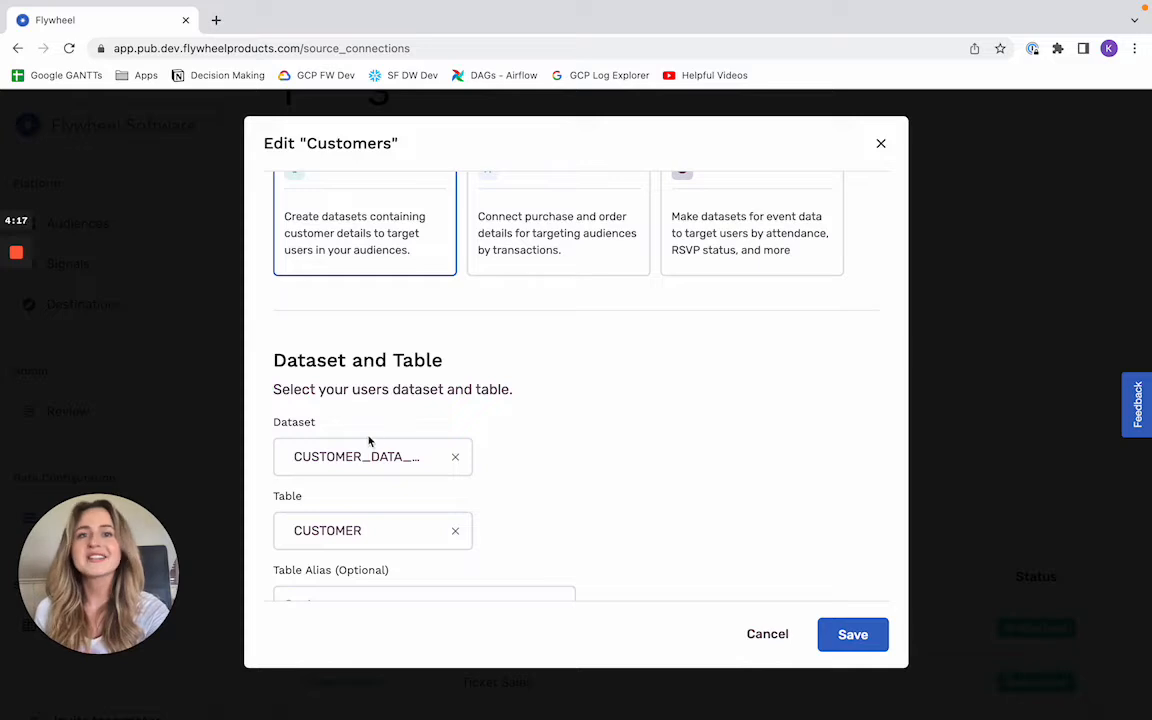
{"action": "left_click", "coordinate": [360, 466]}
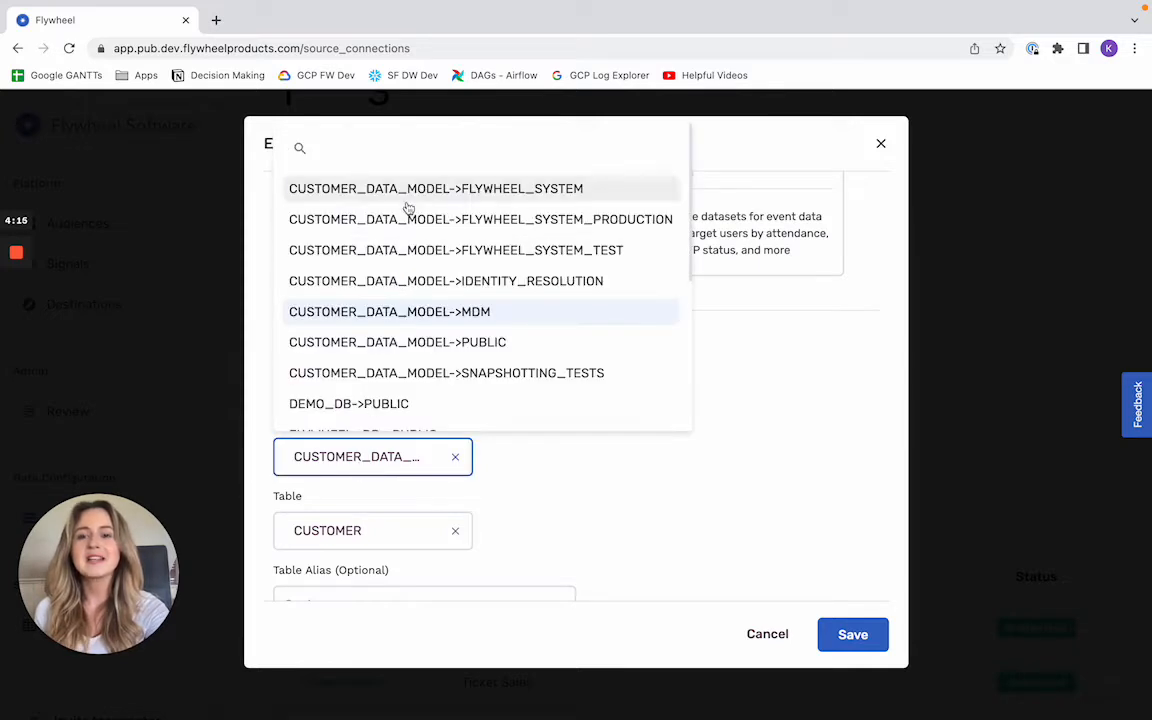
{"action": "scroll", "coordinate": [424, 316], "scroll_direction": "down", "scroll_amount": 2}
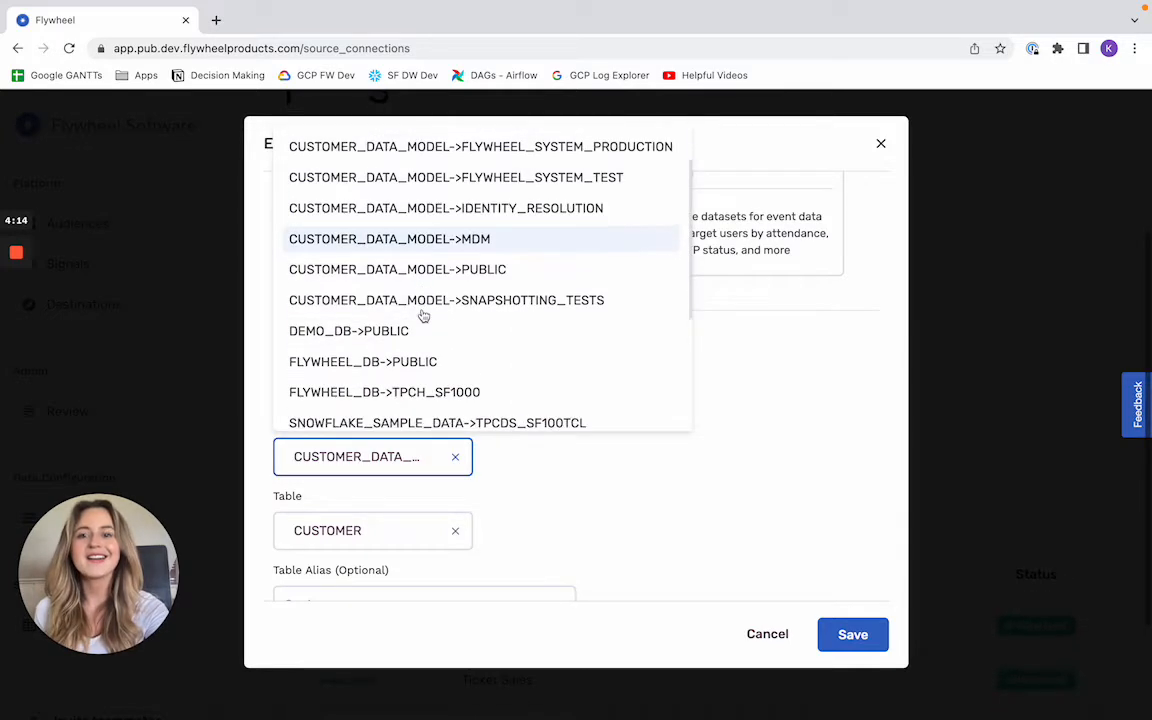
{"action": "left_click", "coordinate": [576, 483]}
{"action": "left_click", "coordinate": [357, 532]}
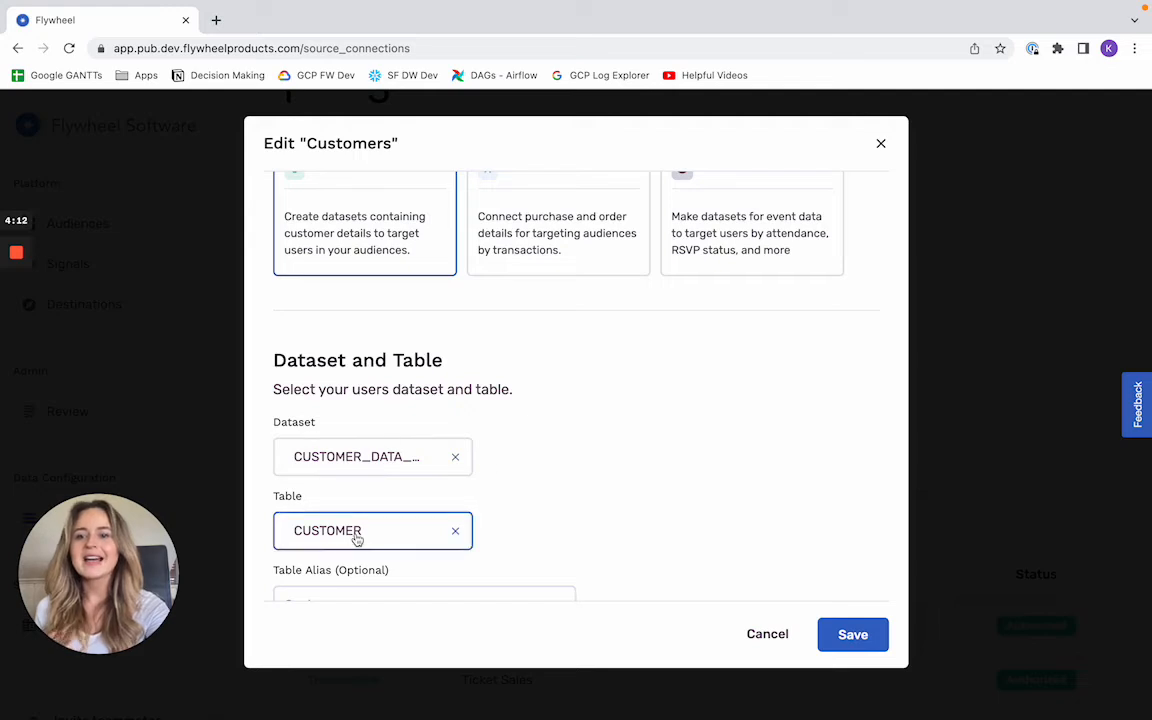
{"action": "left_click", "coordinate": [759, 414]}
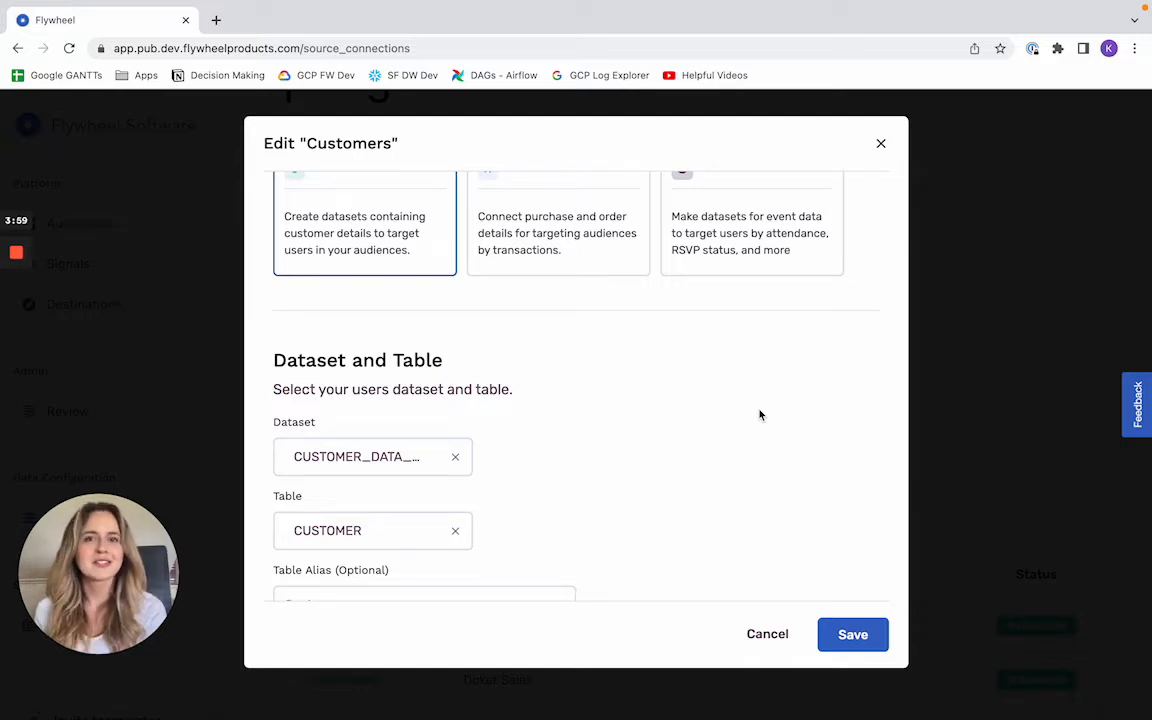
{"action": "left_click", "coordinate": [766, 644]}
{"action": "left_click", "coordinate": [1032, 310]}
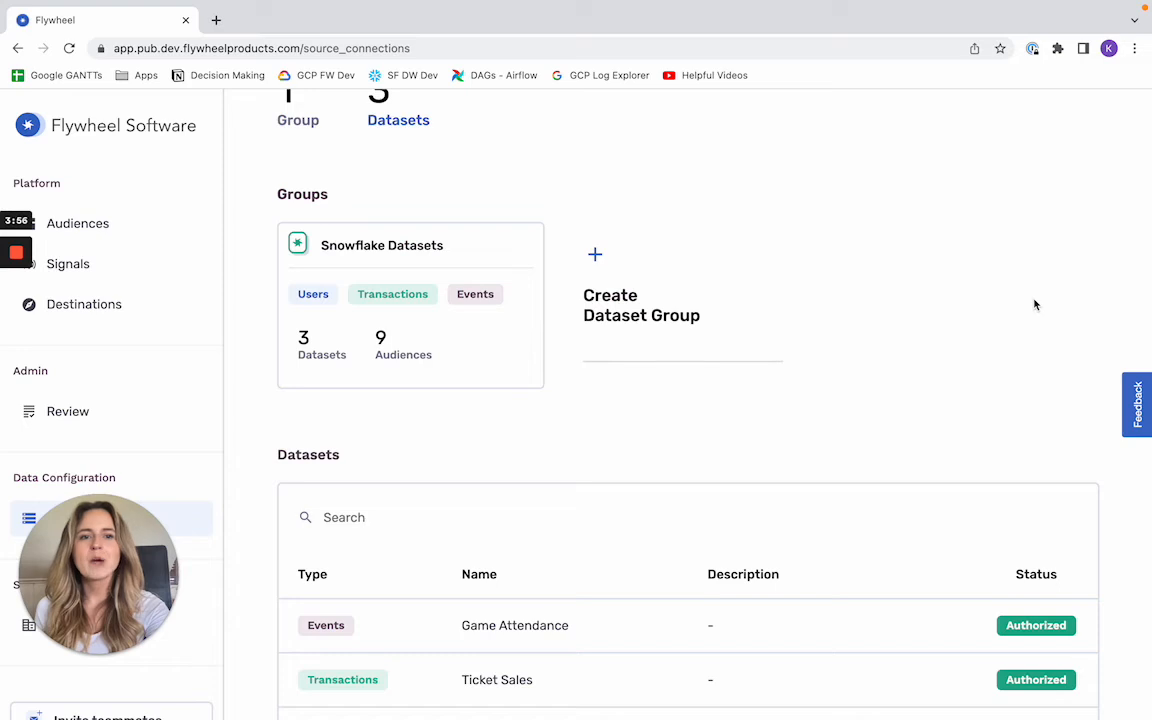
- Go to the audiences overview and look through the list of existing audiences
{"action": "left_click", "coordinate": [90, 230]}
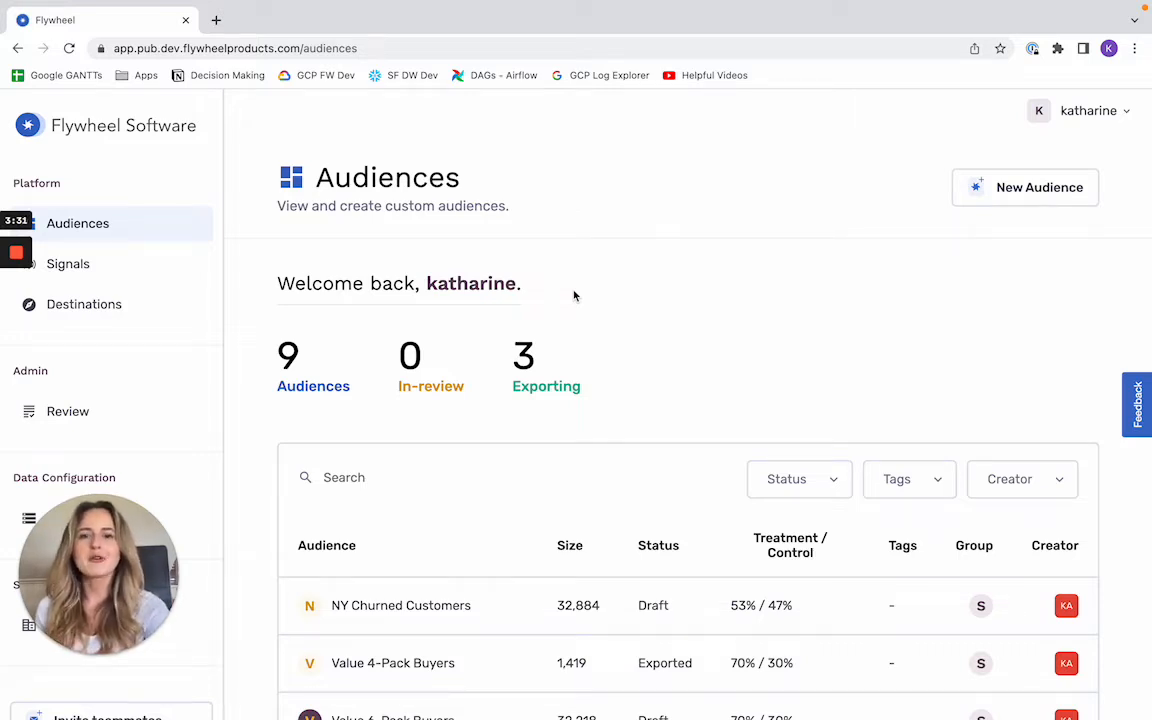
{"action": "scroll", "coordinate": [606, 334], "scroll_direction": "down", "scroll_amount": 3}
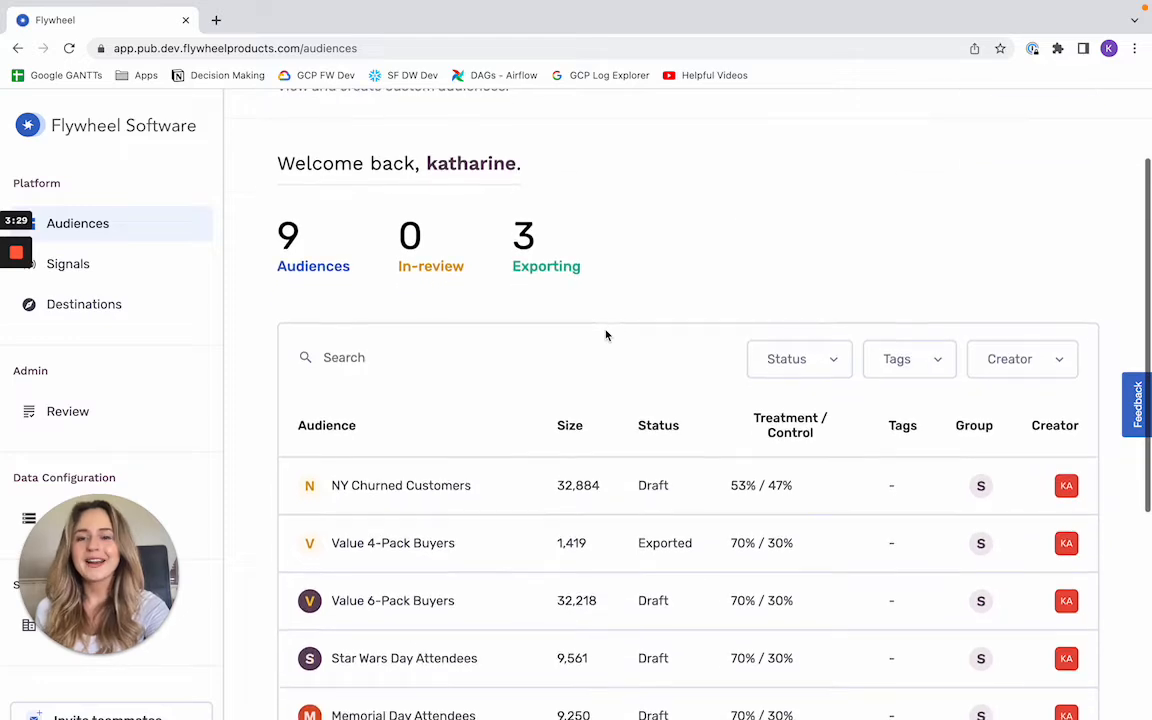
{"action": "scroll", "coordinate": [424, 494], "scroll_direction": "down", "scroll_amount": 2}
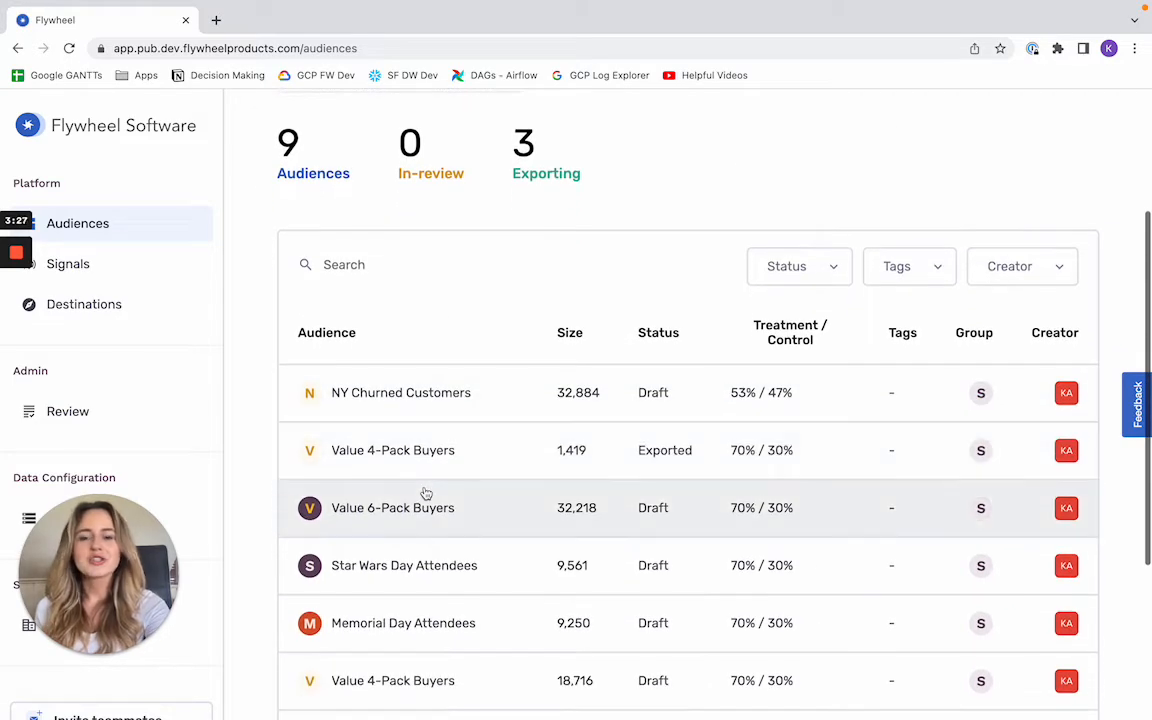
{"action": "scroll", "coordinate": [426, 494], "scroll_direction": "down", "scroll_amount": 1}
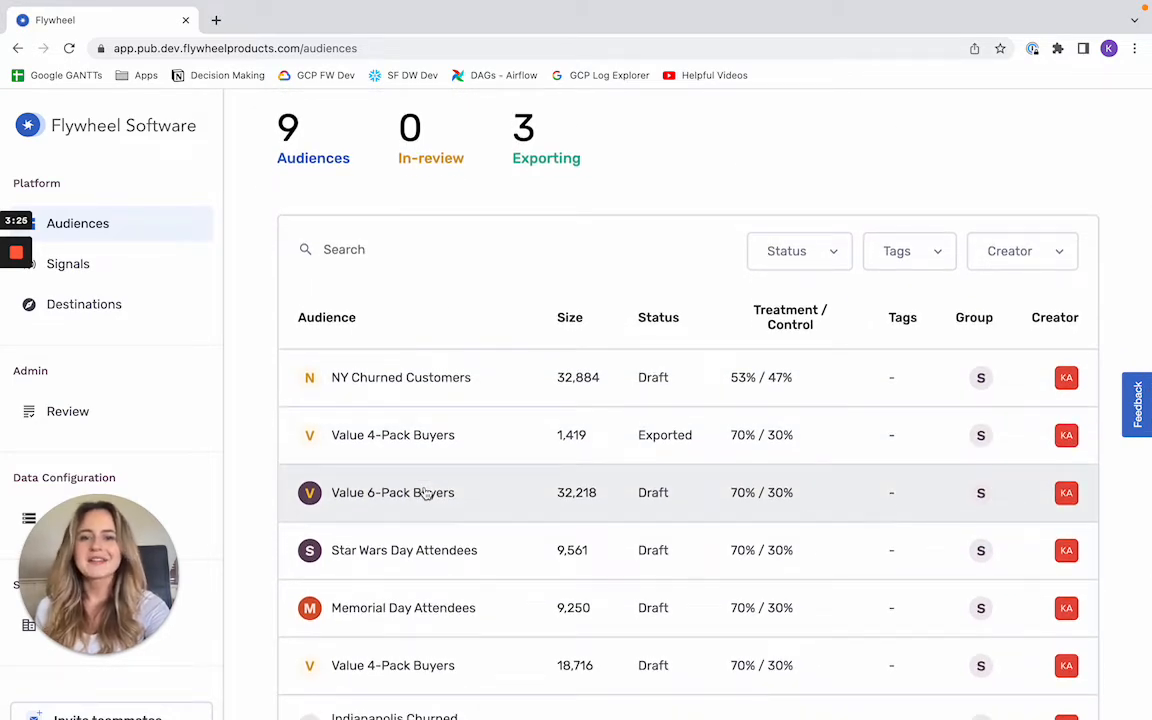
{"action": "scroll", "coordinate": [424, 493], "scroll_direction": "up", "scroll_amount": 5}
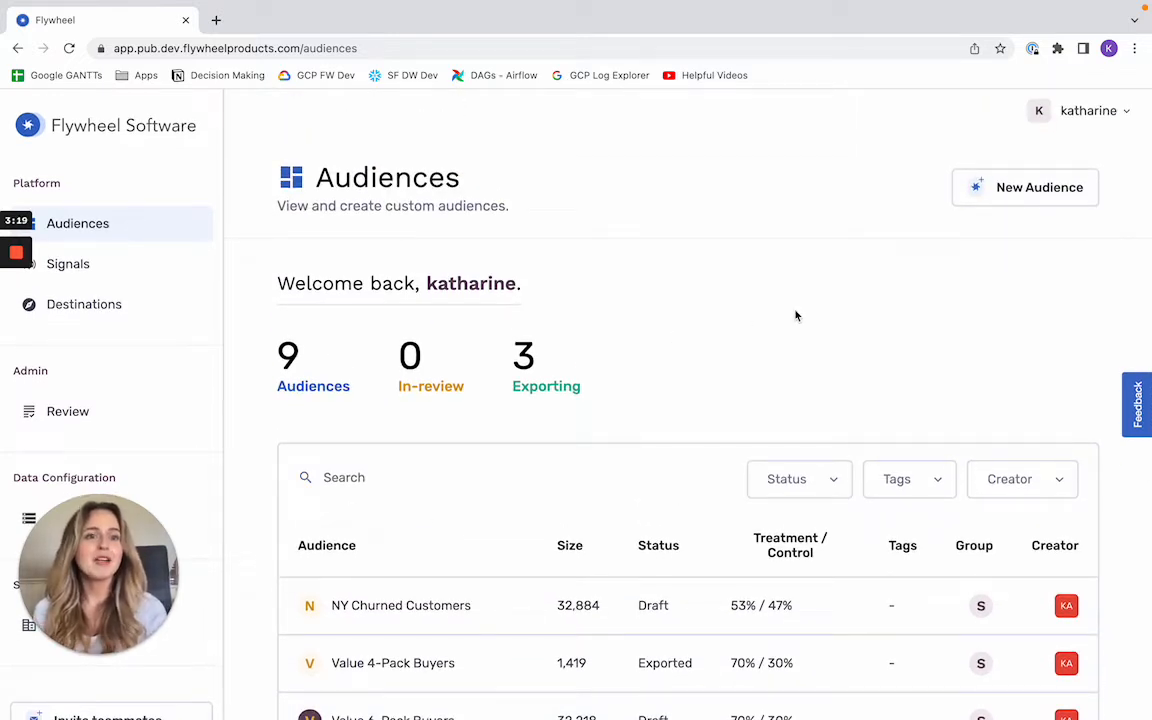
- Create a new audience using the Start with the basics template and title it "California High Spenders"
{"action": "left_click", "coordinate": [1017, 196]}
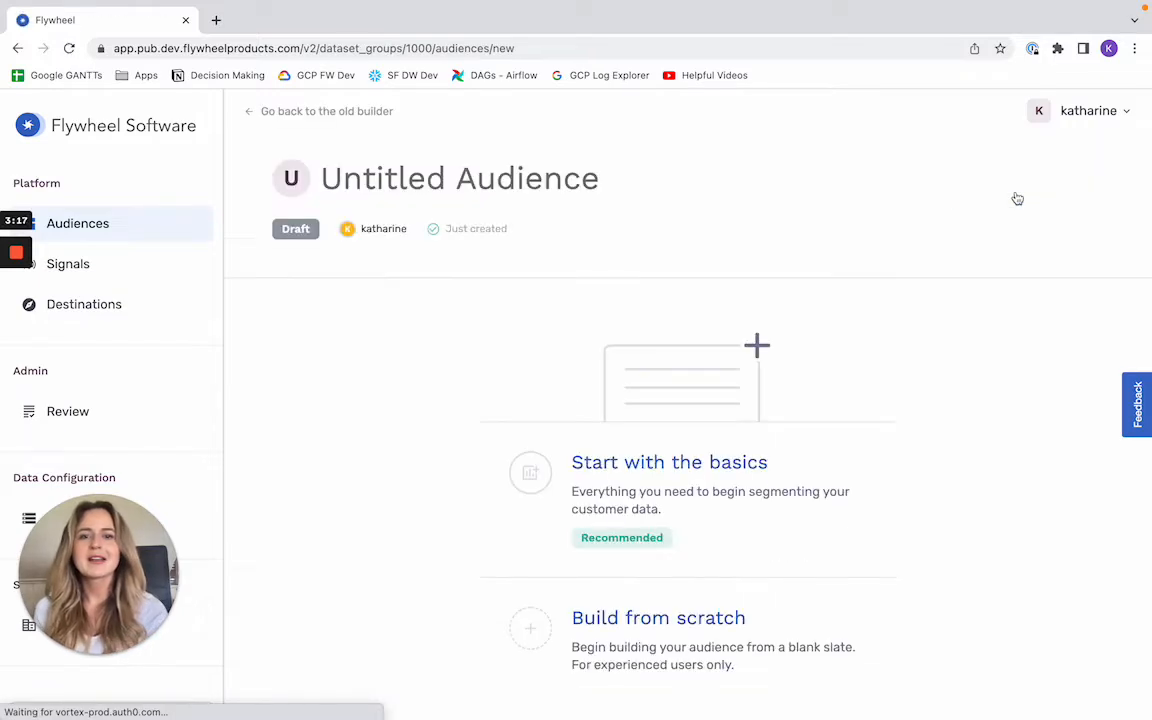
{"action": "left_click", "coordinate": [640, 486]}
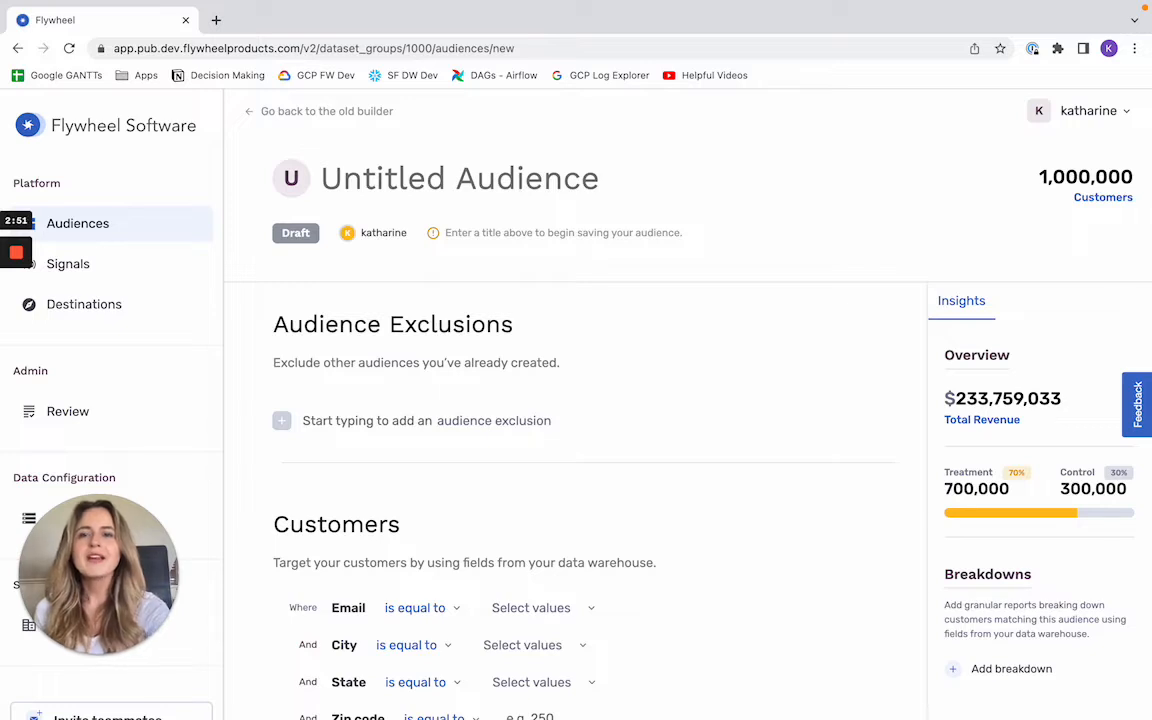
{"action": "left_click", "coordinate": [533, 168]}
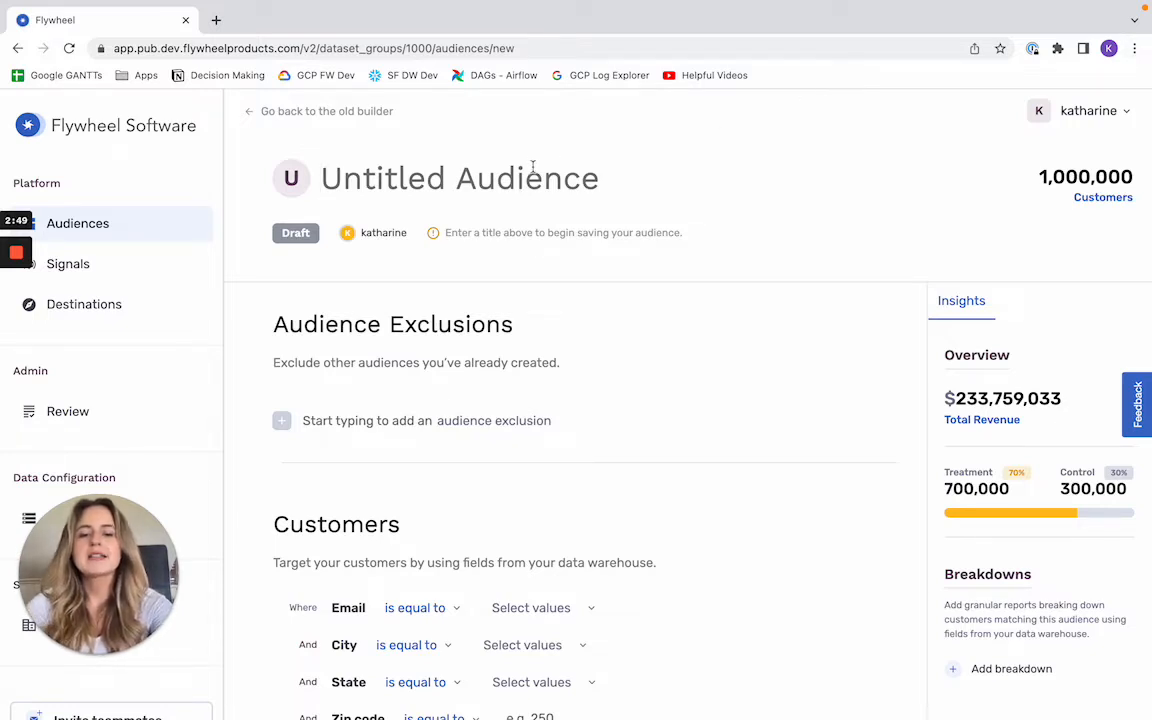
{"action": "type", "text": "California "}
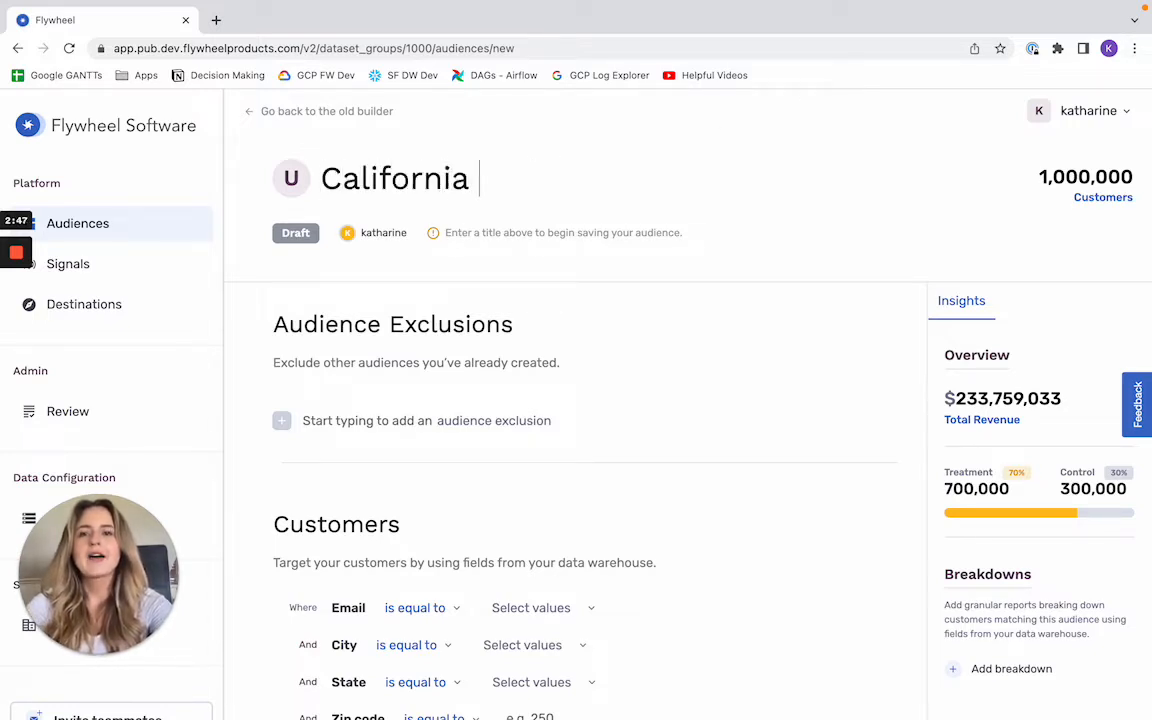
{"action": "type", "text": "High Spenders"}
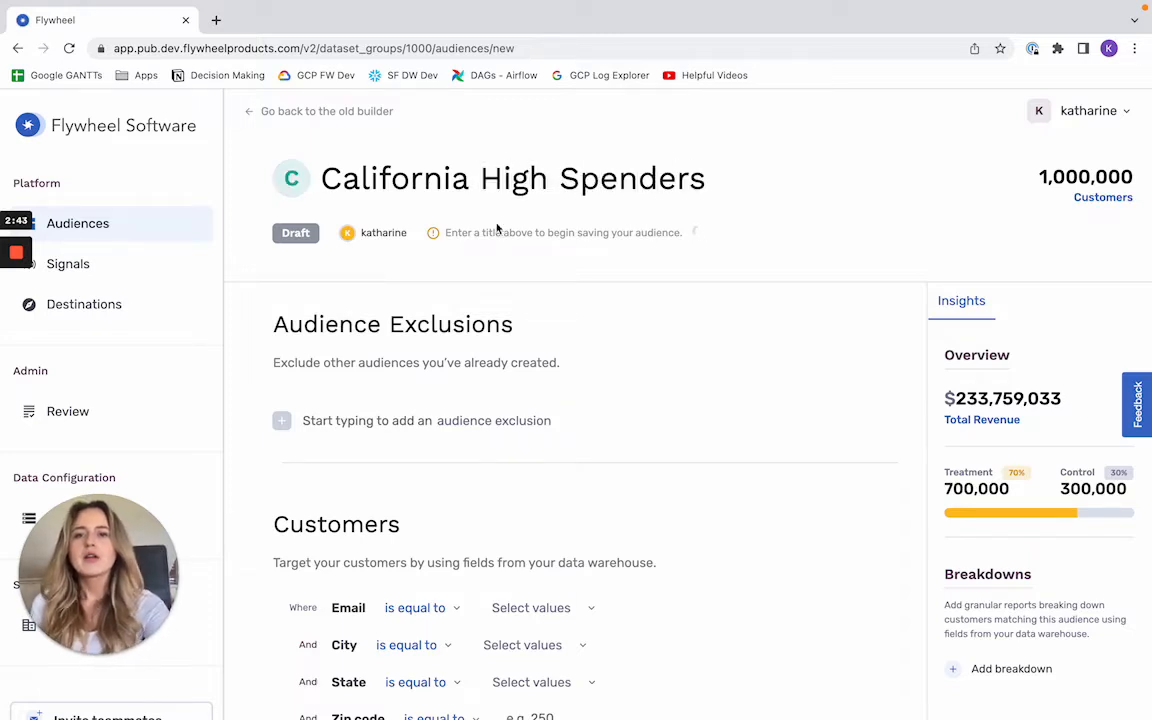
- Browse the existing audiences available as audience exclusions without adding any of them
{"action": "scroll", "coordinate": [422, 404], "scroll_direction": "down", "scroll_amount": 1}
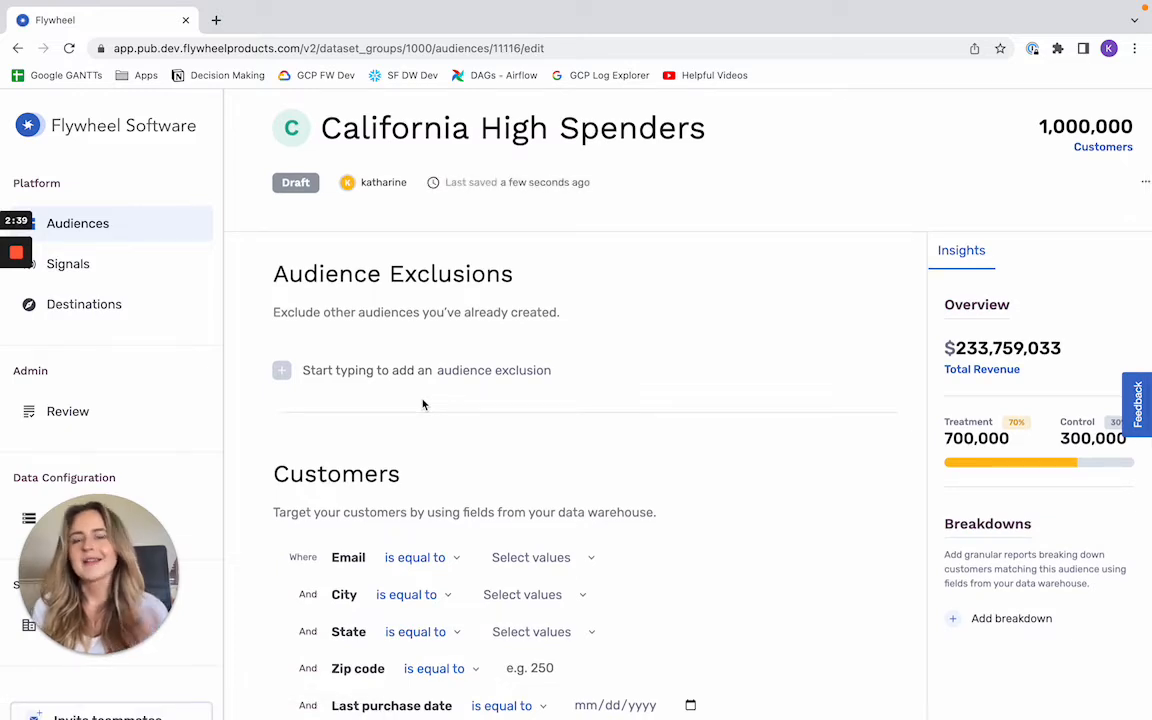
{"action": "left_click", "coordinate": [402, 369]}
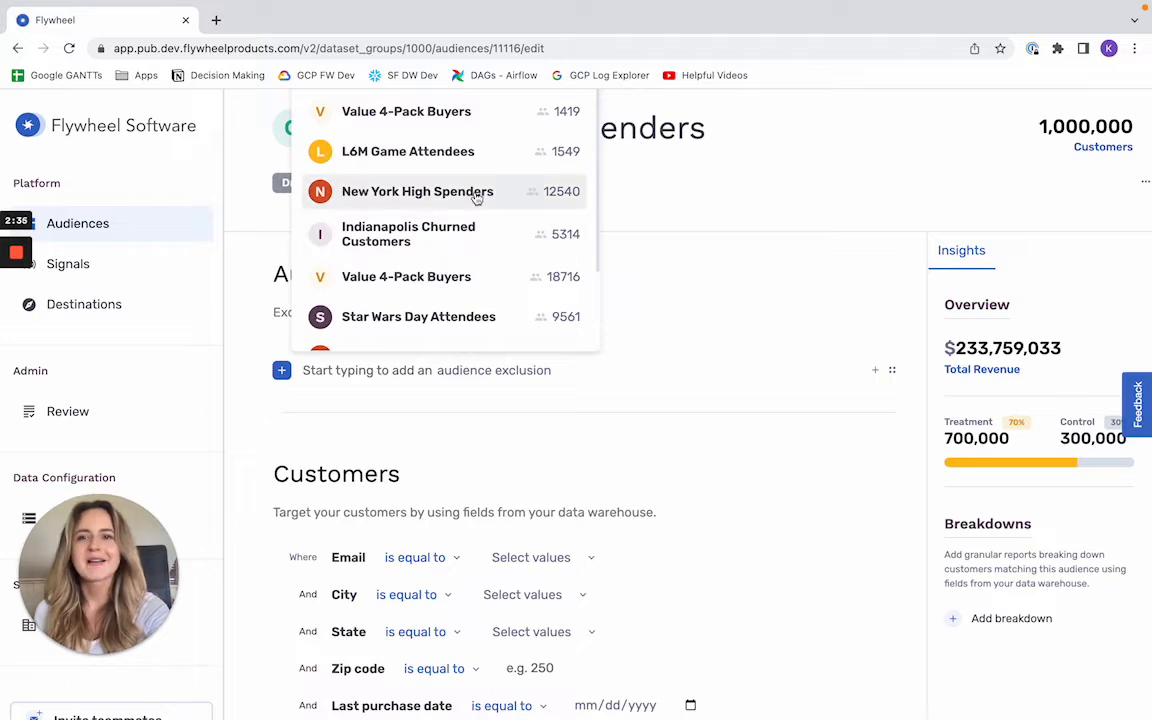
{"action": "scroll", "coordinate": [477, 197], "scroll_direction": "down", "scroll_amount": 3}
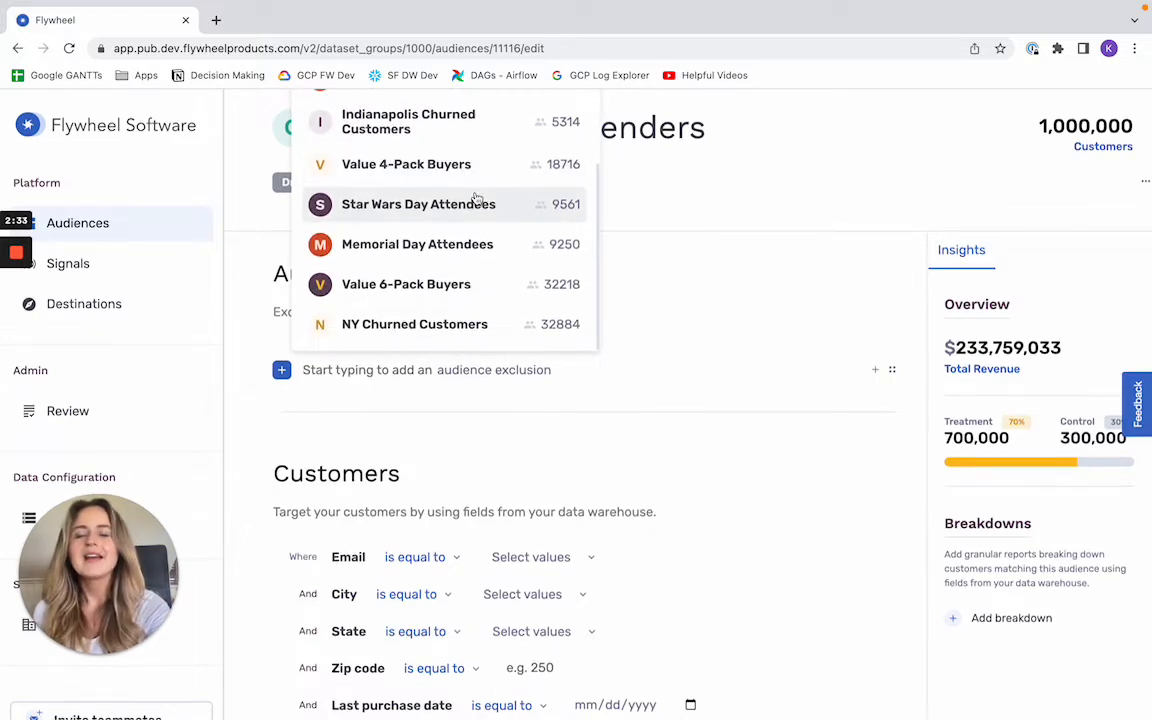
{"action": "scroll", "coordinate": [477, 197], "scroll_direction": "up", "scroll_amount": 3}
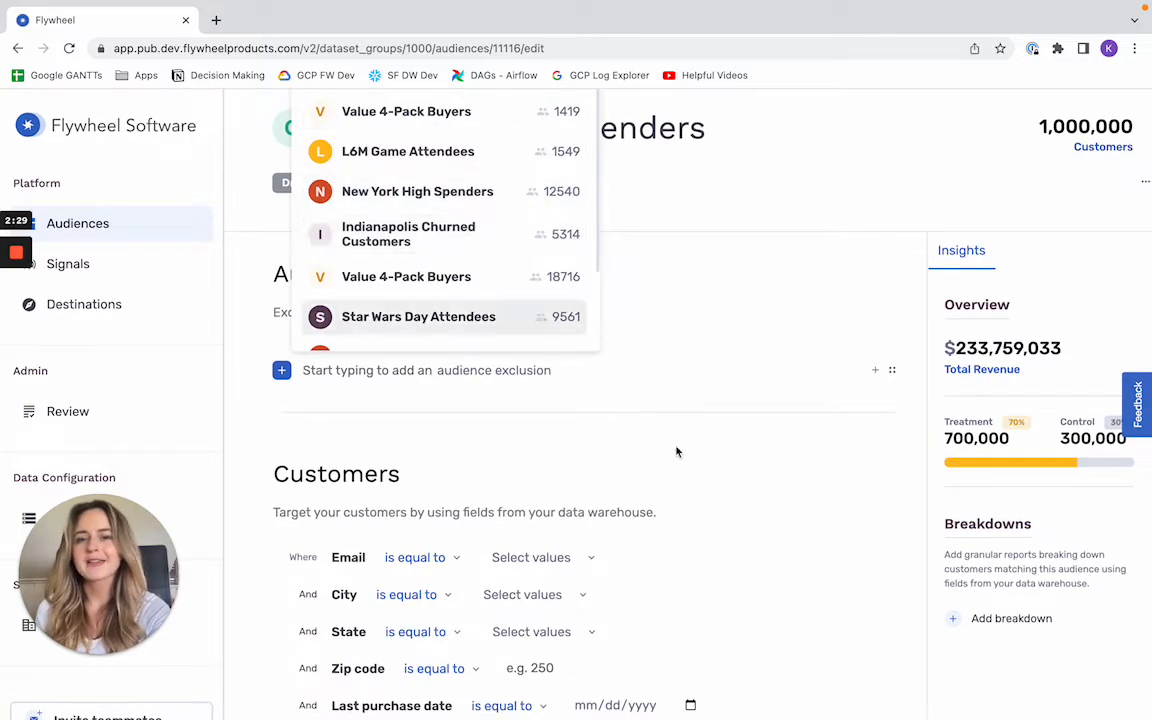
{"action": "left_click", "coordinate": [821, 425]}
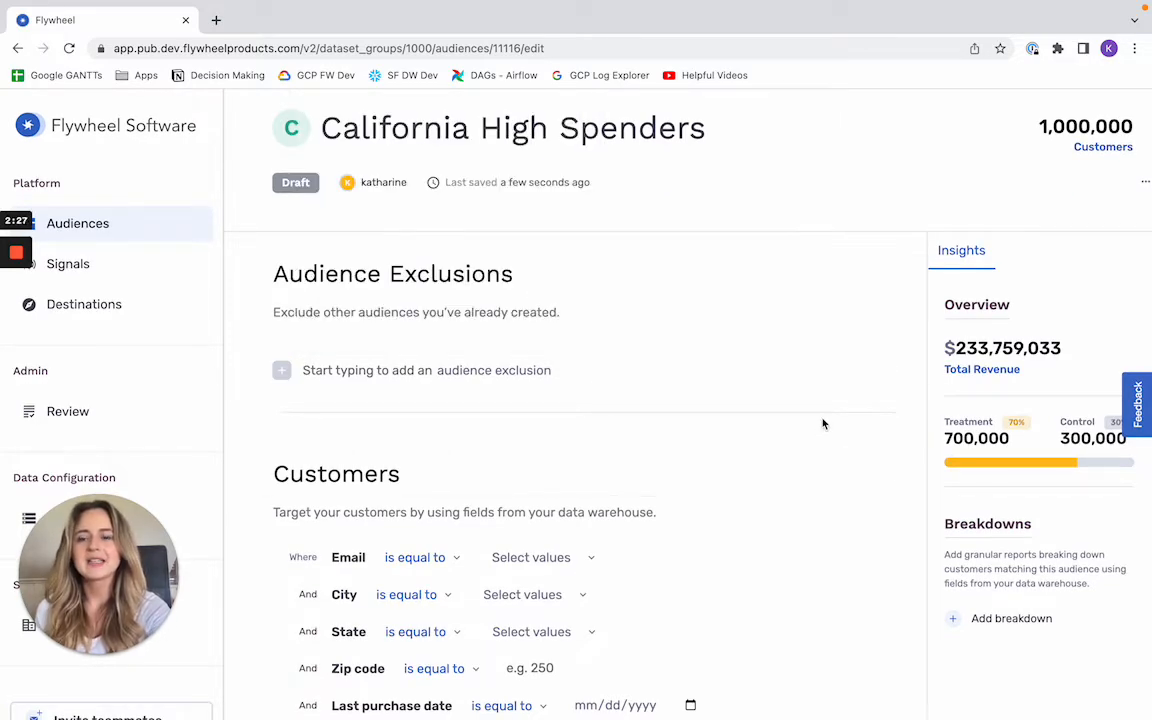
- Set the State filter under Customers to is equal to California
{"action": "scroll", "coordinate": [735, 561], "scroll_direction": "down", "scroll_amount": 5}
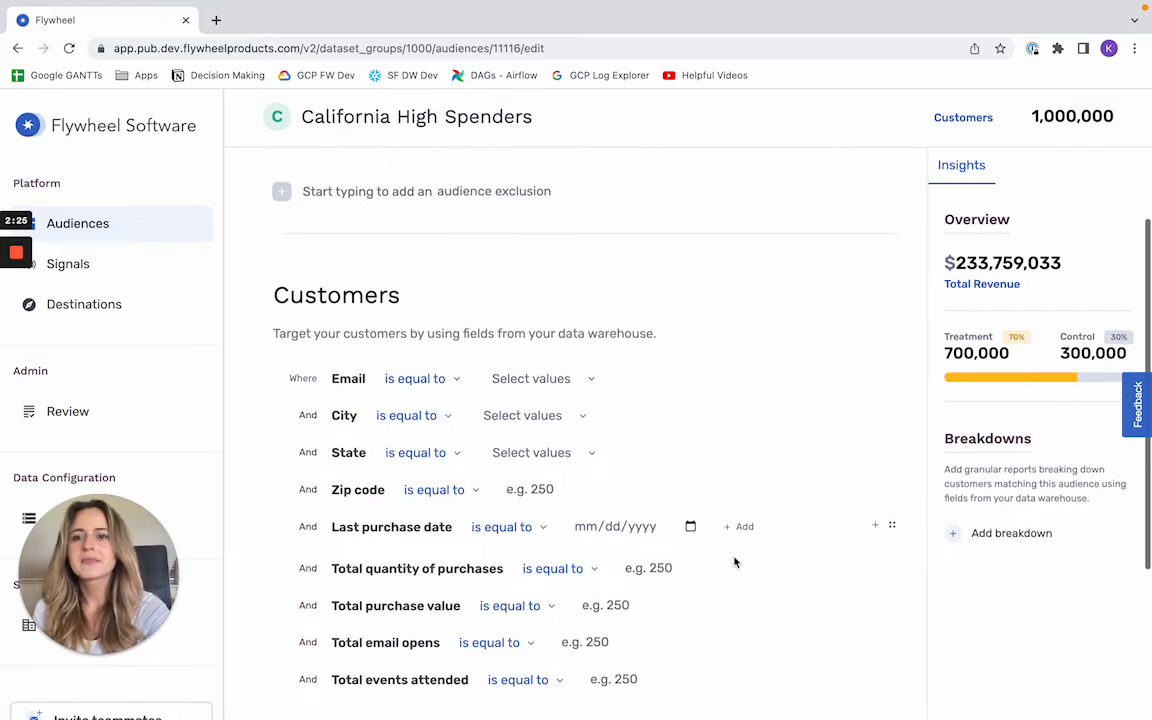
{"action": "scroll", "coordinate": [735, 563], "scroll_direction": "down", "scroll_amount": 2}
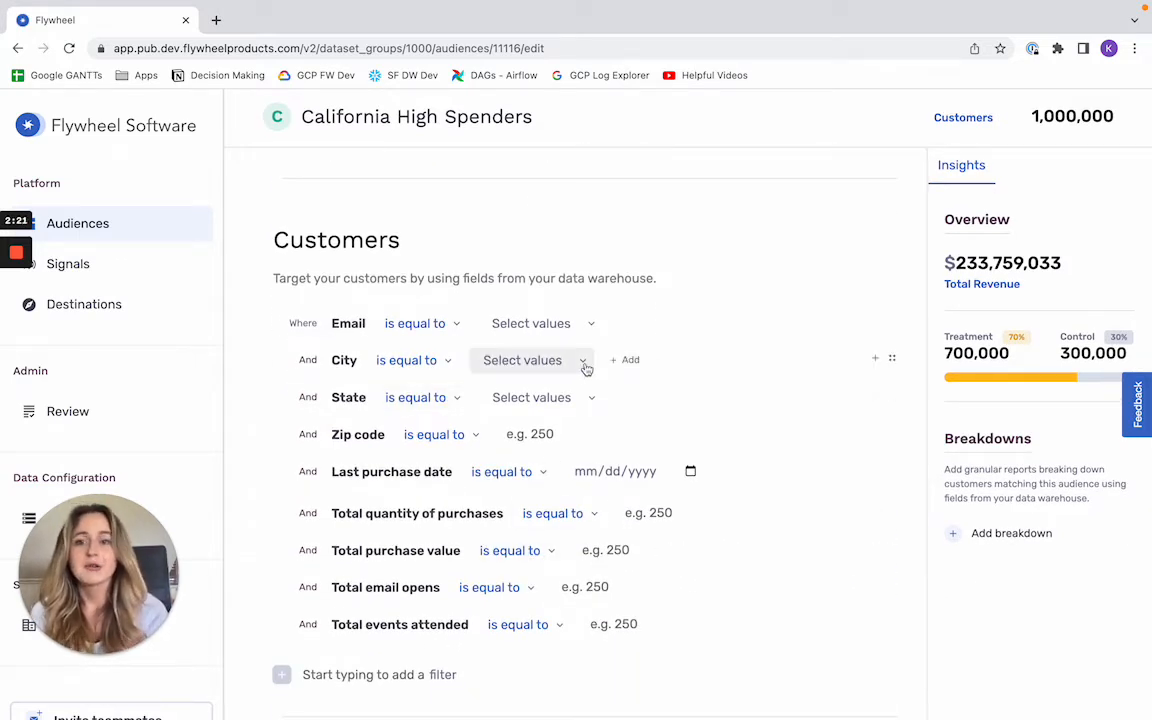
{"action": "left_click", "coordinate": [527, 360]}
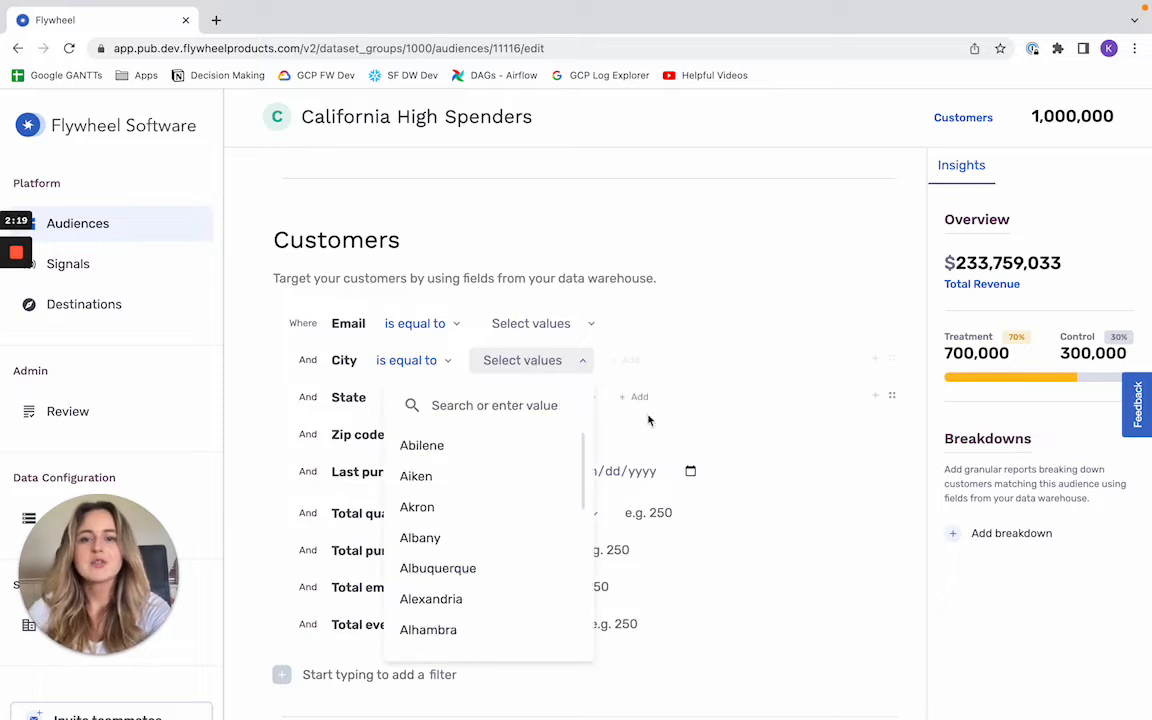
{"action": "left_click", "coordinate": [717, 420]}
{"action": "left_click", "coordinate": [540, 397]}
{"action": "type", "text": "c"}
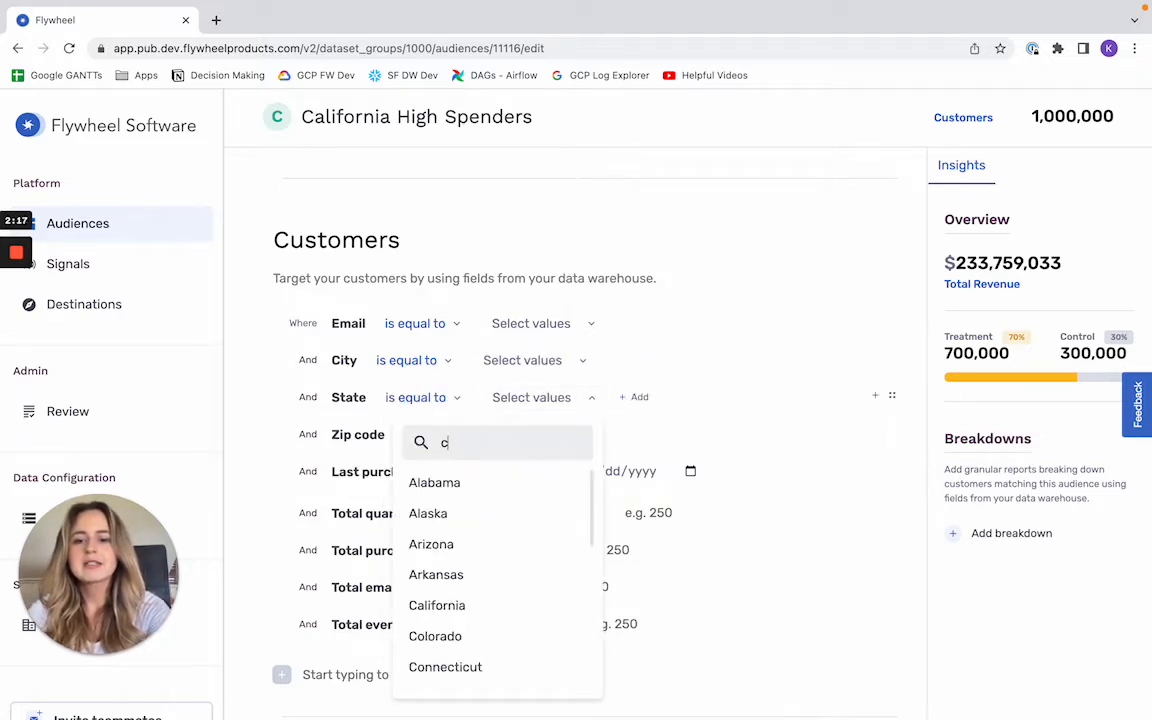
{"action": "type", "text": "aliforn"}
{"action": "left_click", "coordinate": [455, 486]}
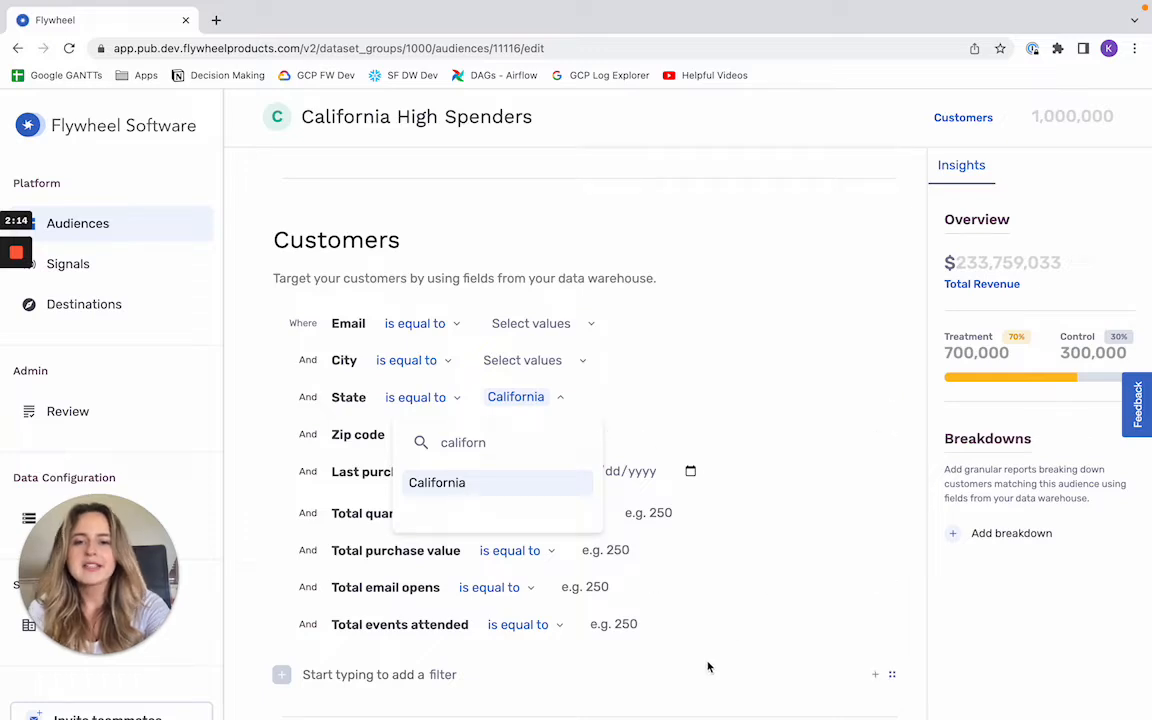
{"action": "left_click", "coordinate": [638, 598]}
- Set the Total purchase value filter under Customers to is greater than or equal to 300
{"action": "left_click", "coordinate": [508, 551]}
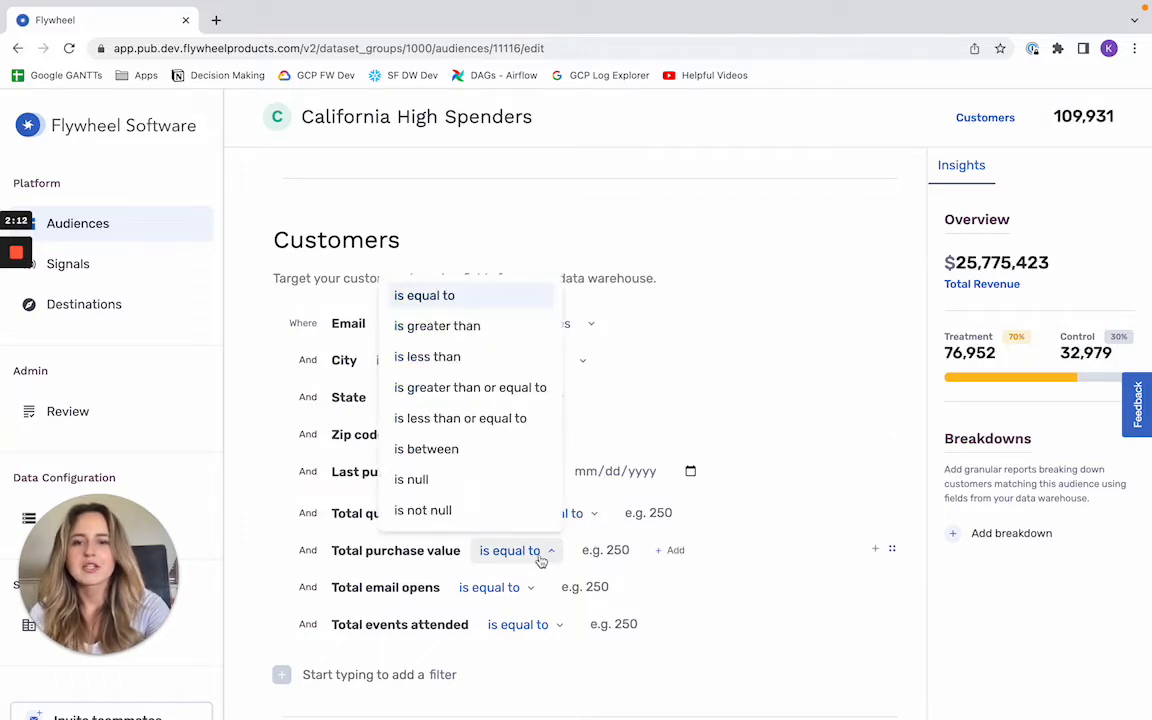
{"action": "left_click", "coordinate": [513, 388]}
{"action": "left_click", "coordinate": [690, 549]}
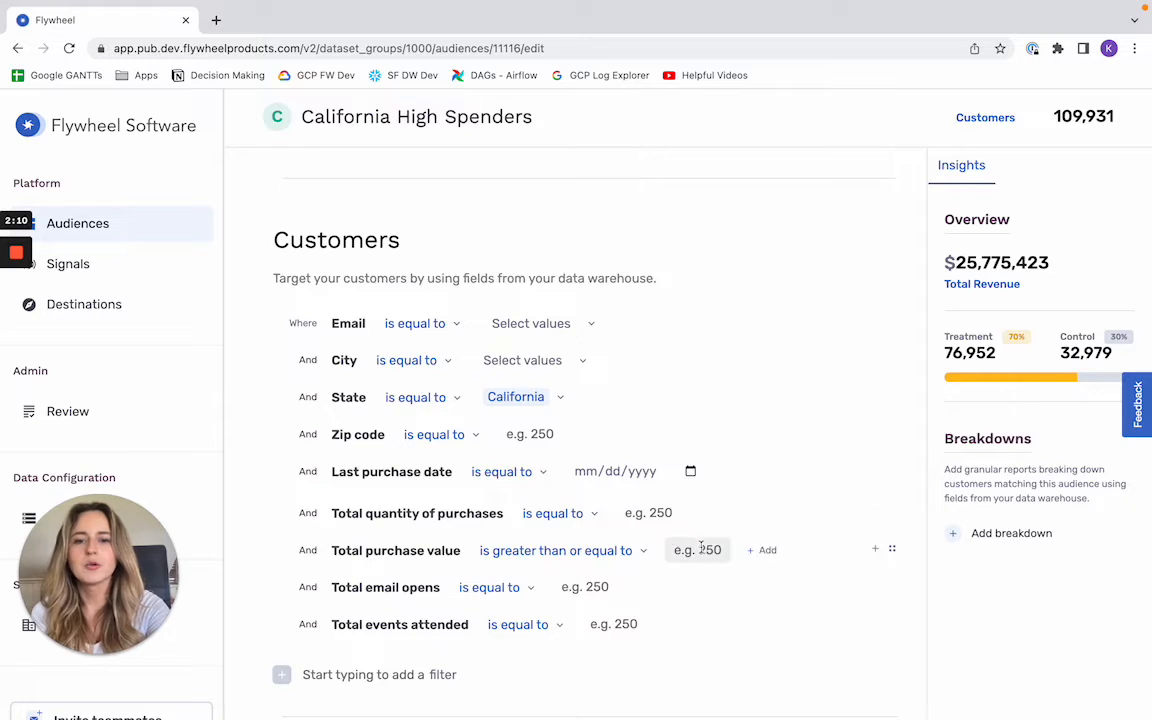
{"action": "type", "text": "300"}
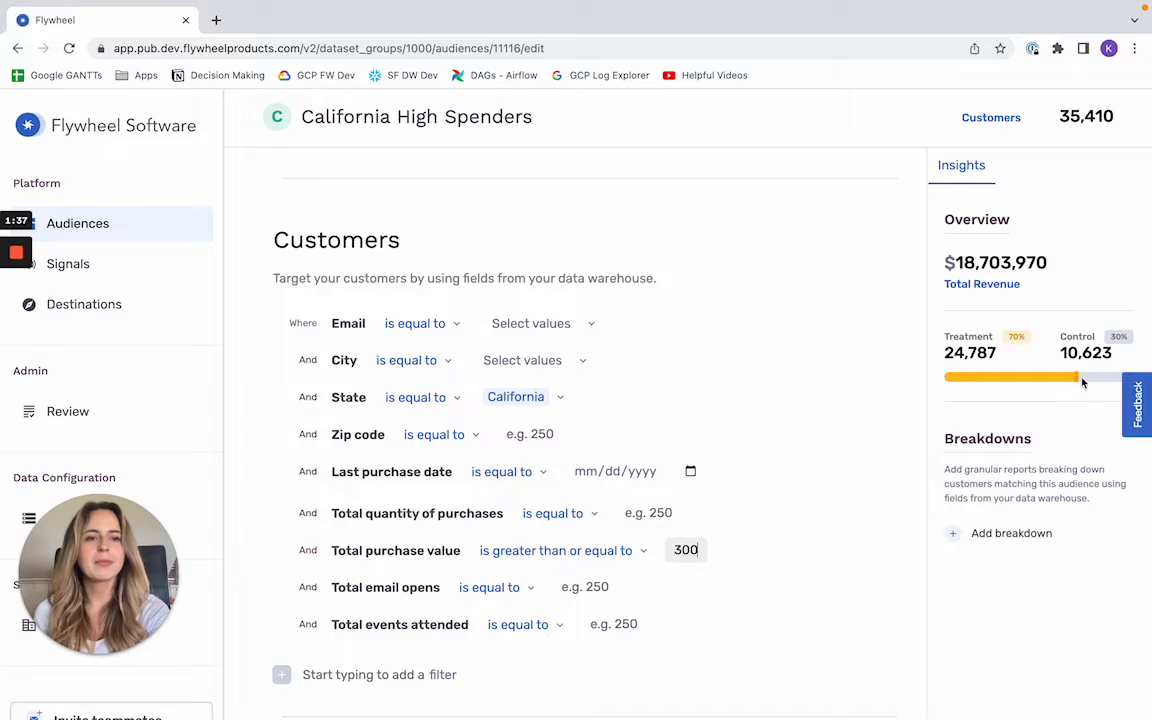
- Set the treatment/control split to 65% treatment and 35% control, and add a breakdown of the audience by City
{"action": "mouse_move", "coordinate": [1081, 382]}
{"action": "left_mouse_down"}
{"action": "mouse_move", "coordinate": [1029, 381]}
{"action": "mouse_move", "coordinate": [1068, 387]}
{"action": "left_mouse_up"}
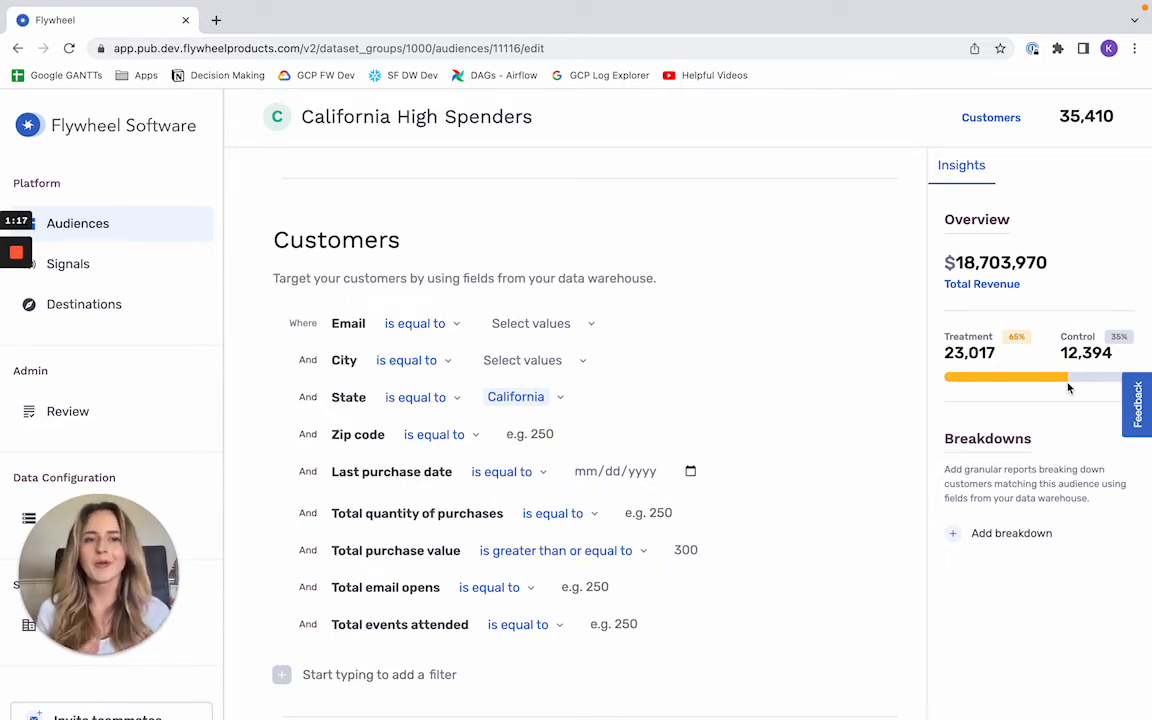
{"action": "left_click", "coordinate": [954, 536]}
{"action": "left_click", "coordinate": [958, 276]}
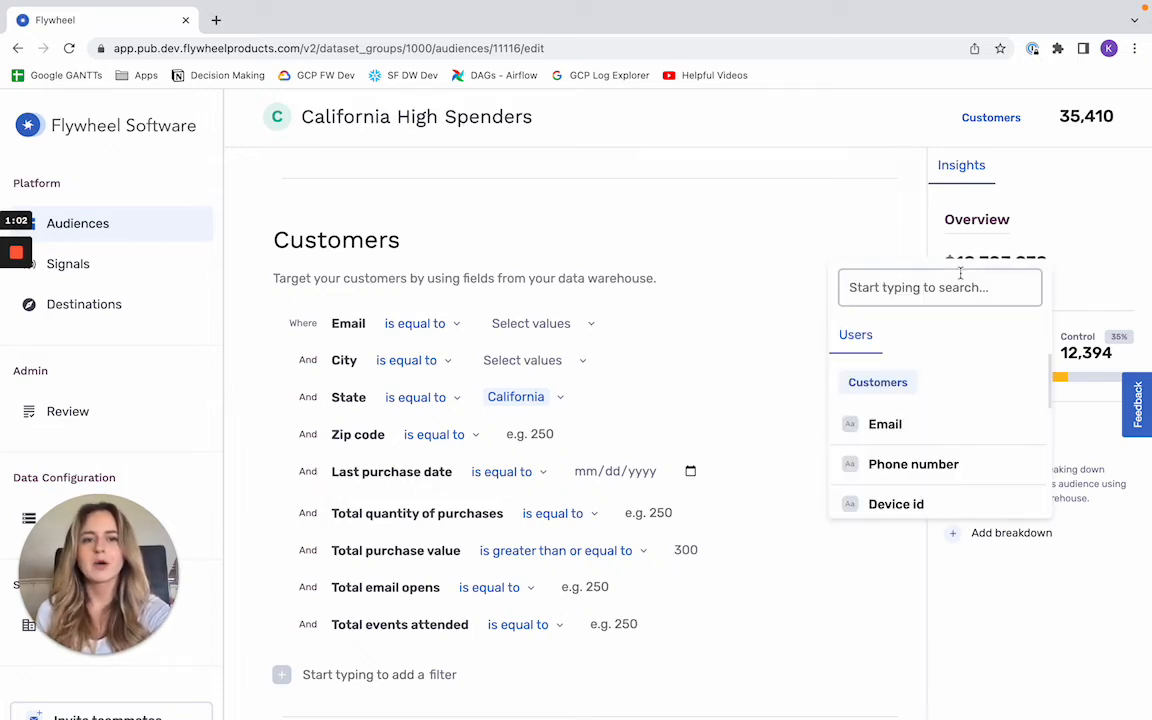
{"action": "type", "text": "city"}
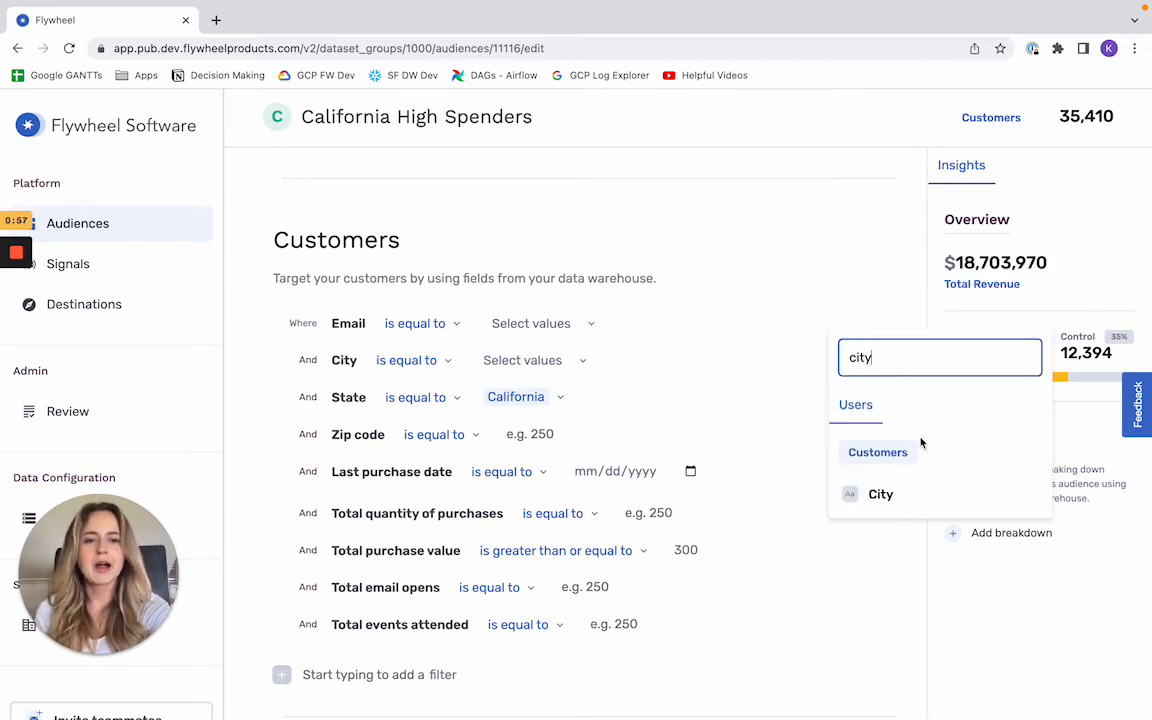
{"action": "left_click", "coordinate": [882, 496]}
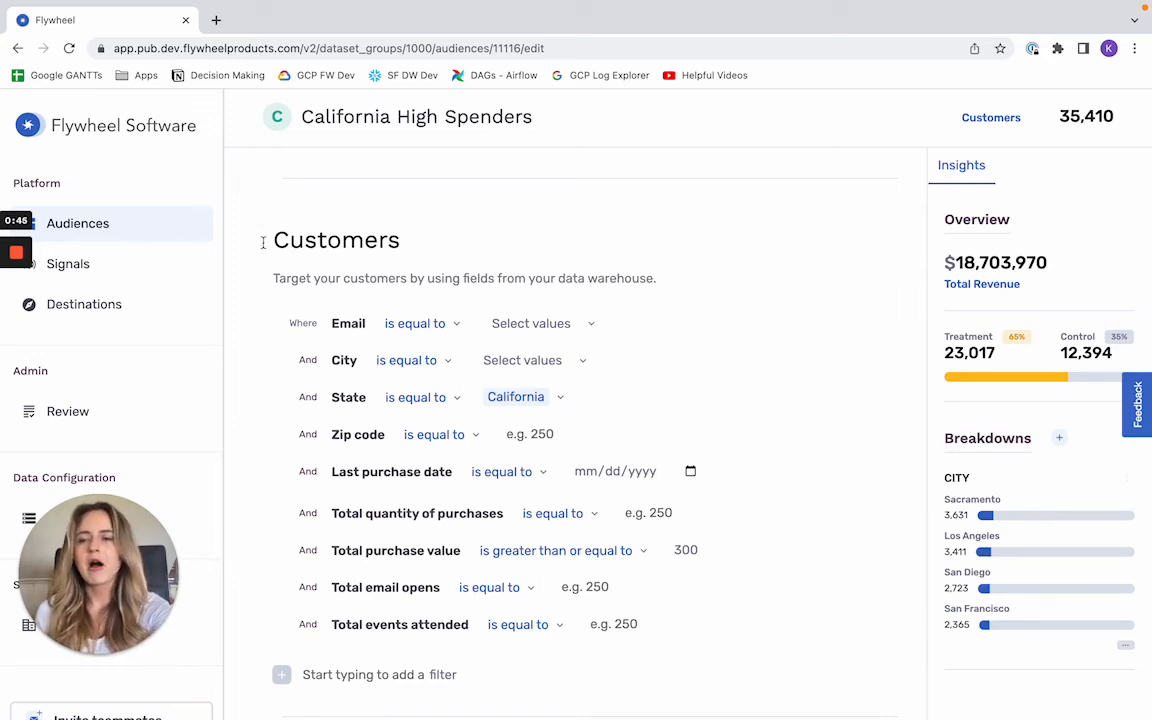
- Open the California High Spenders audience from the audiences overview and export it to the My TikTok destination
{"action": "left_click", "coordinate": [141, 235]}
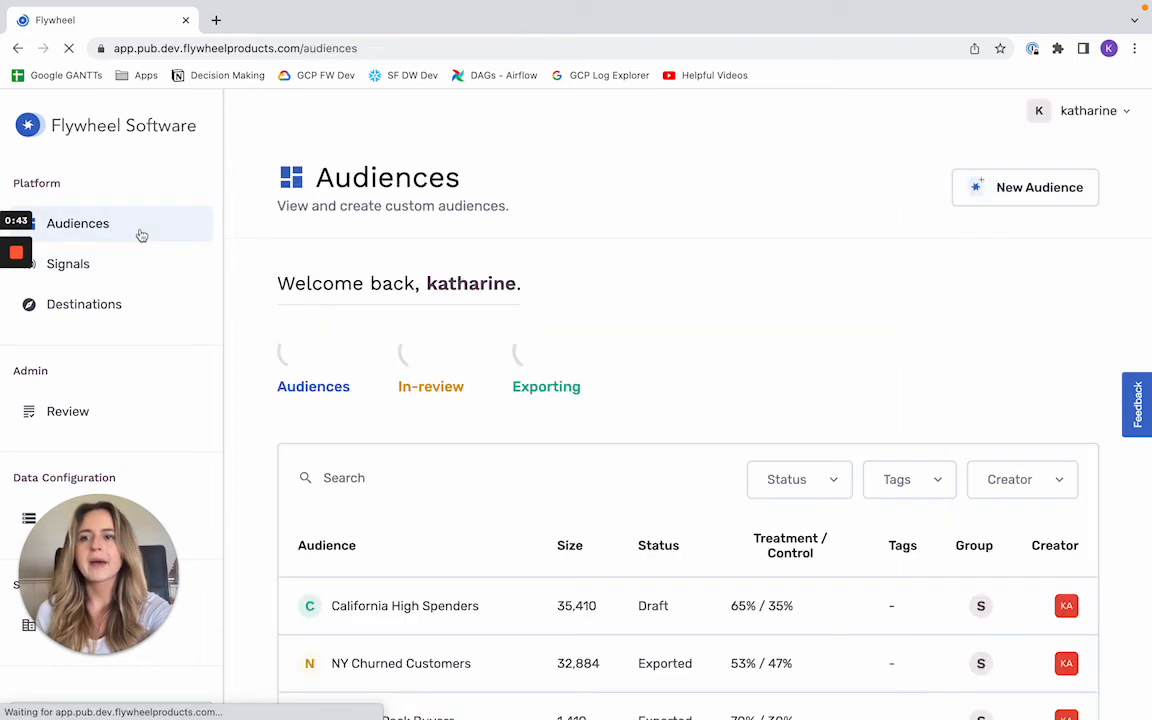
{"action": "left_click", "coordinate": [406, 604]}
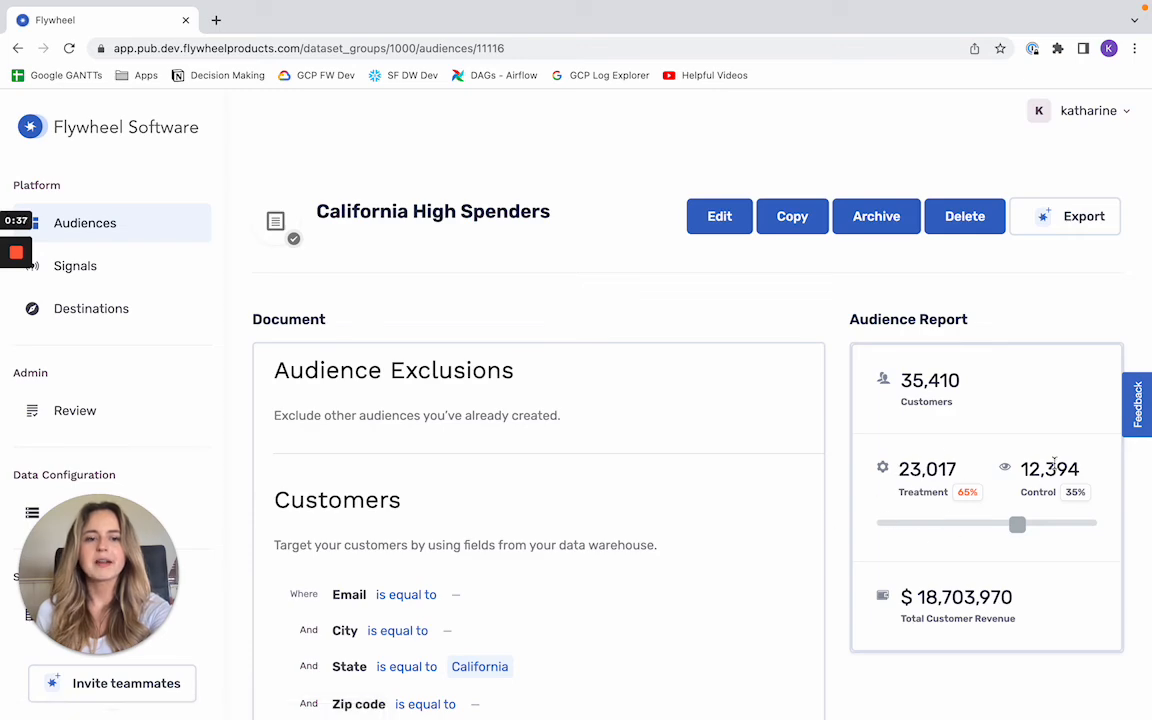
{"action": "left_click", "coordinate": [1062, 228]}
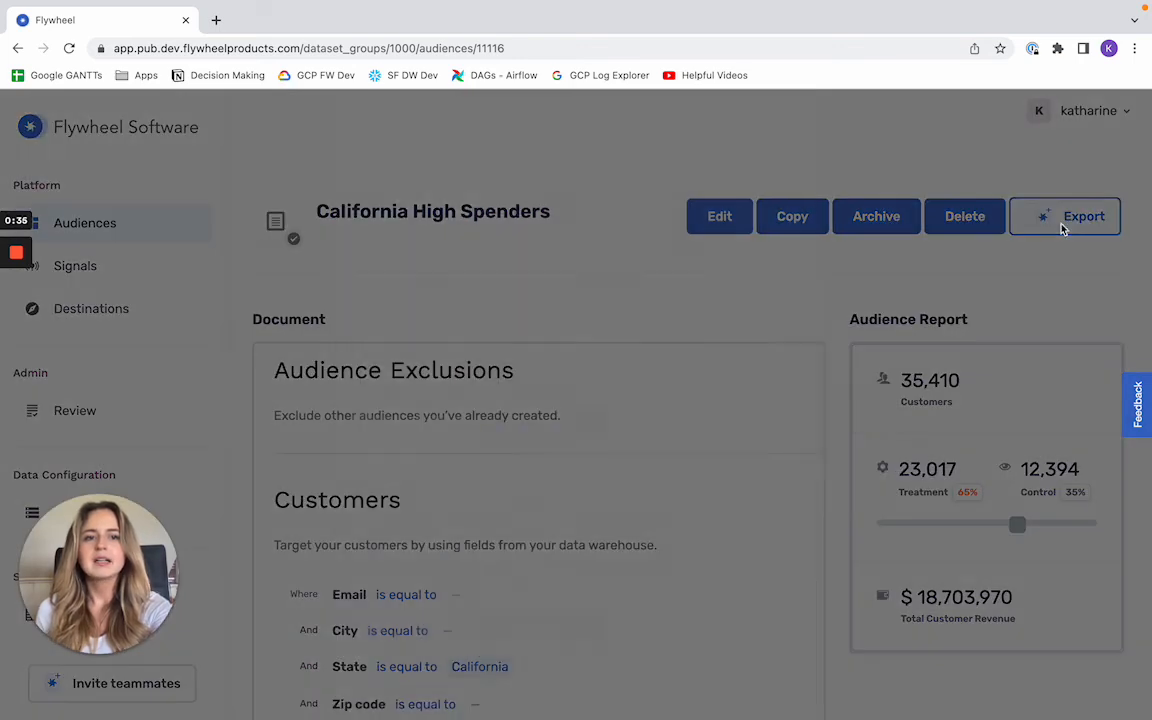
{"action": "scroll", "coordinate": [705, 465], "scroll_direction": "down", "scroll_amount": 2}
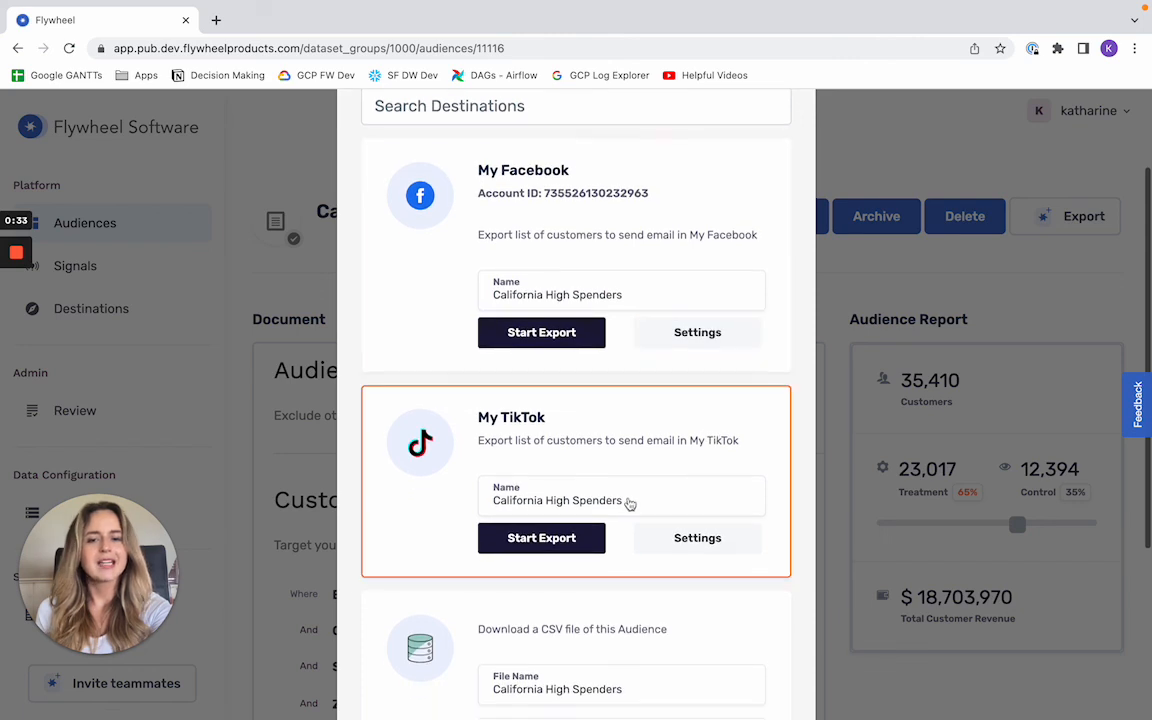
{"action": "left_click", "coordinate": [556, 540]}
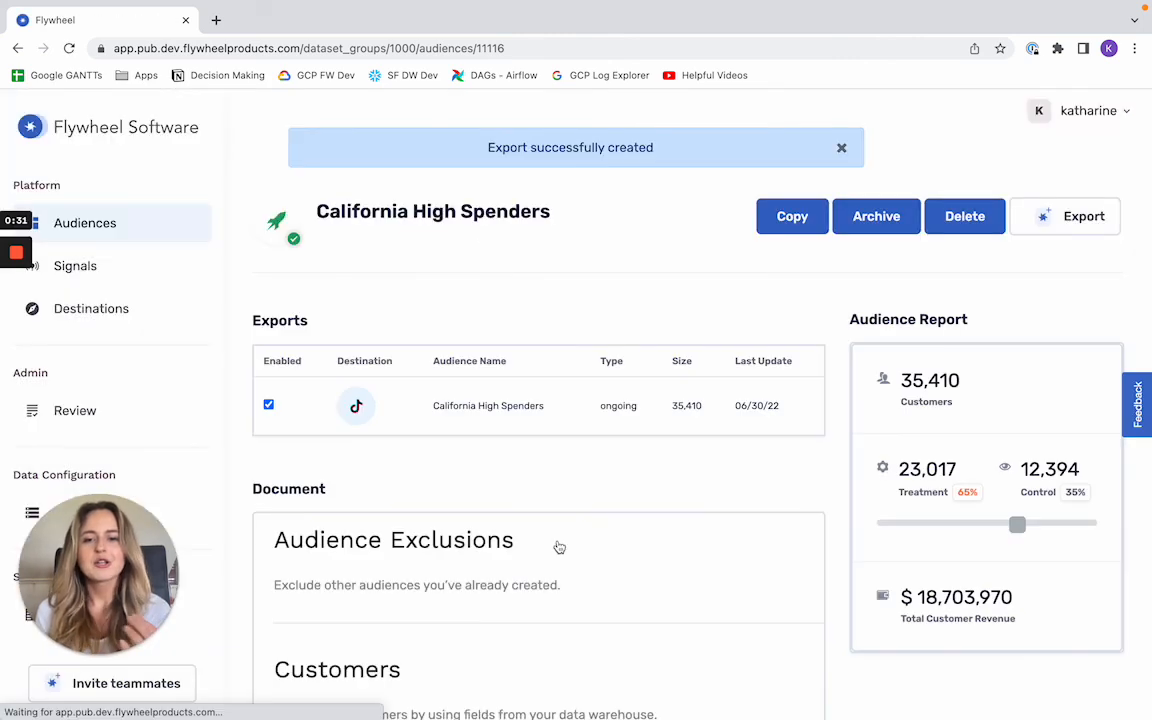